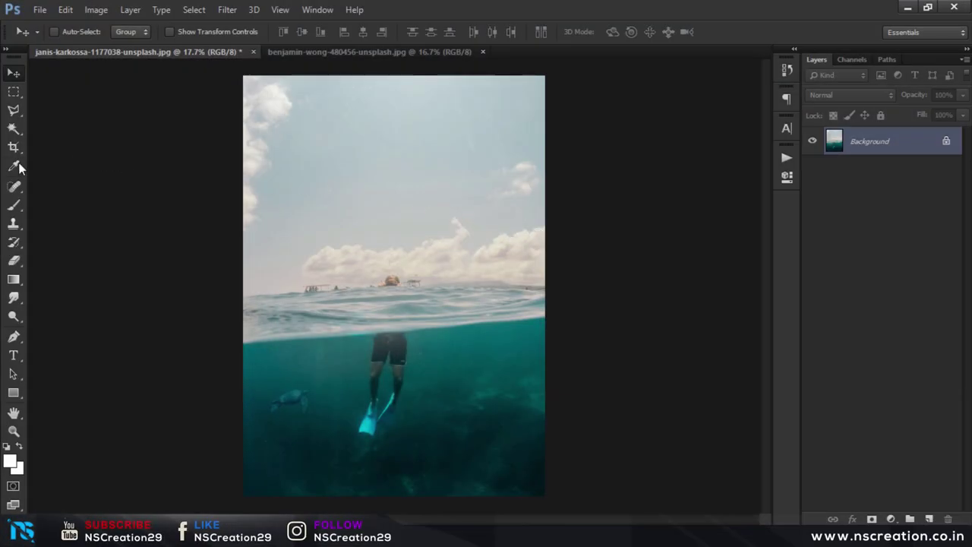
Crop the snorkeler photo: trim sky off the top and extend the canvas into a white bottom band.
click(13, 147)
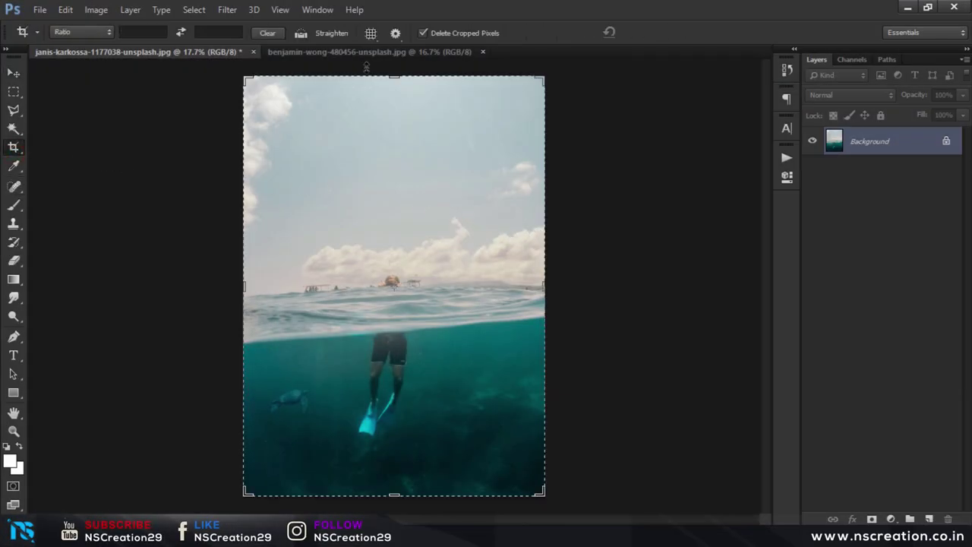
drag(401, 74, 392, 127)
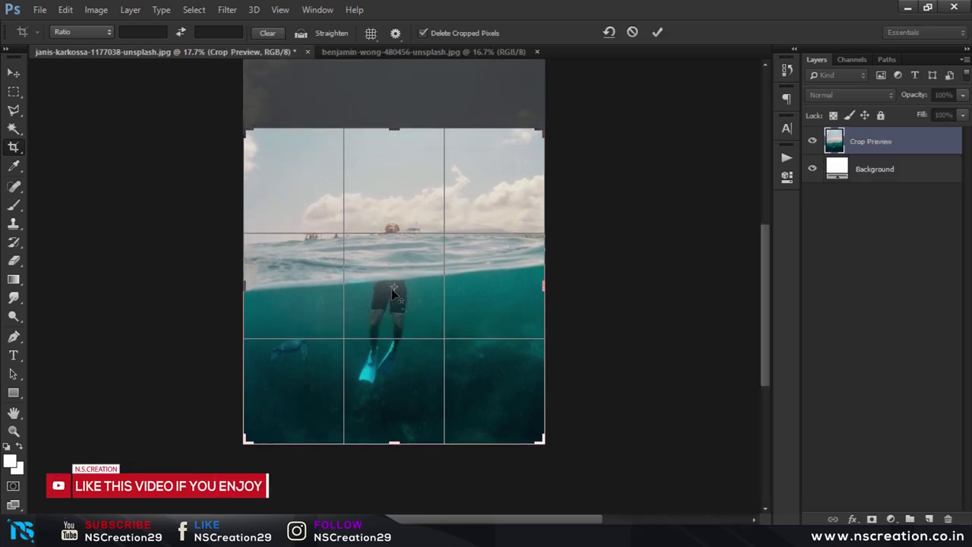
click(396, 445)
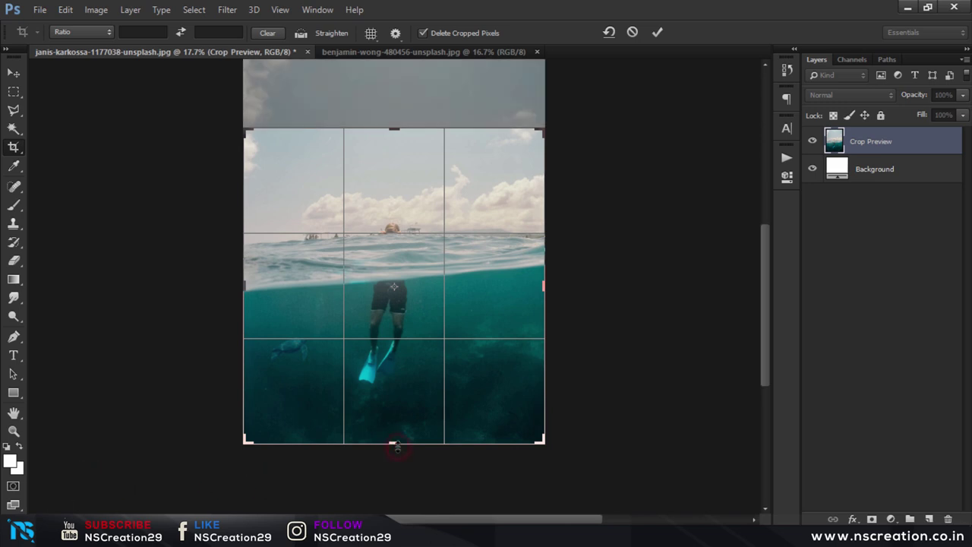
drag(396, 446, 393, 480)
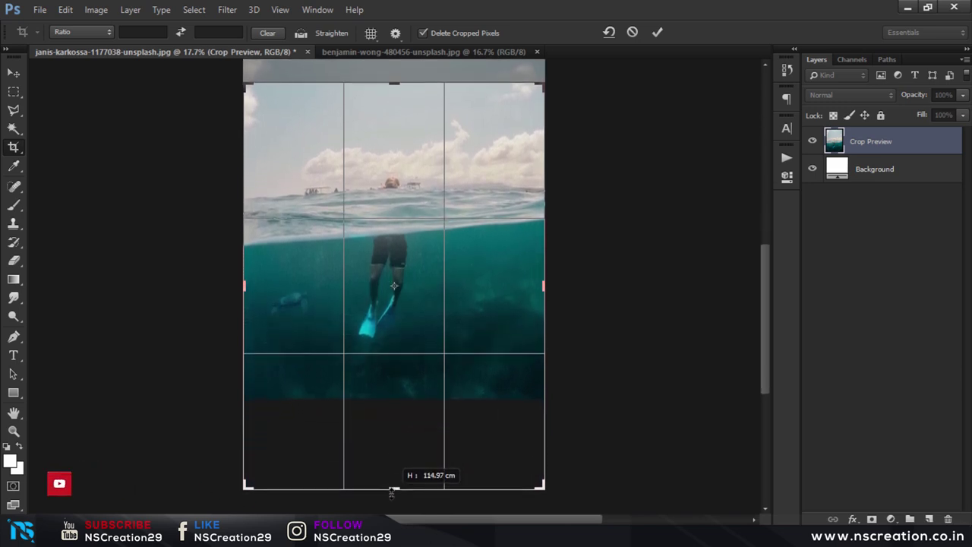
drag(393, 480, 392, 490)
click(658, 32)
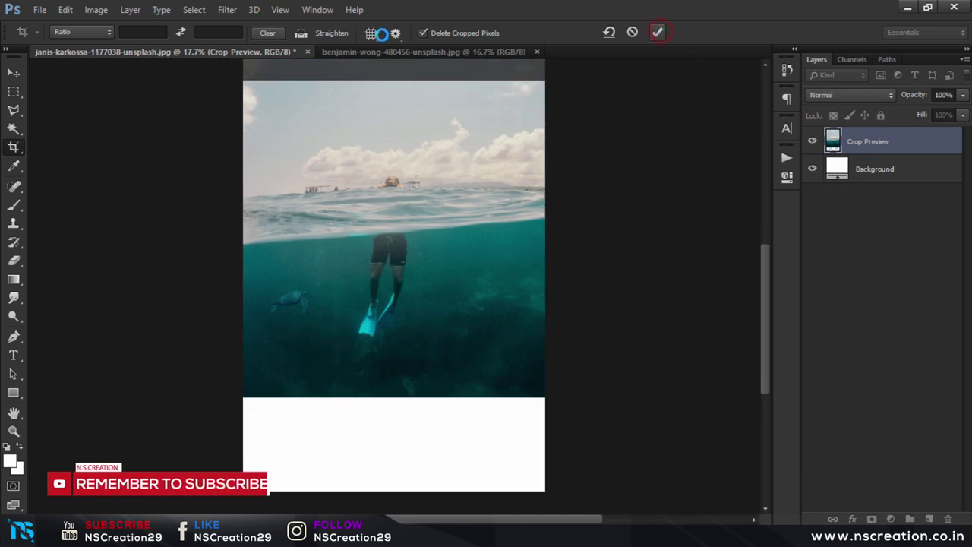
click(13, 73)
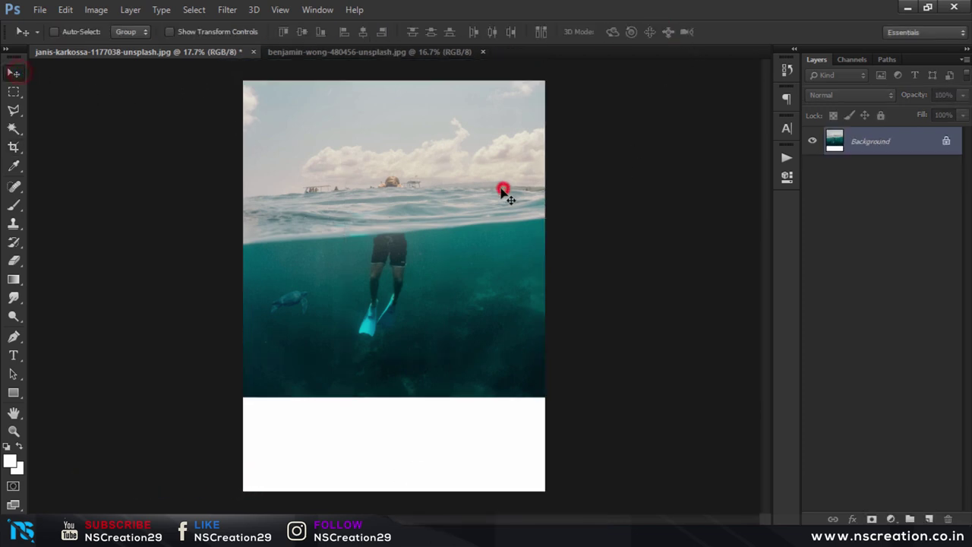
Select the lower deep-water strip and stretch it down with Ctrl+T to cover the white band.
click(14, 91)
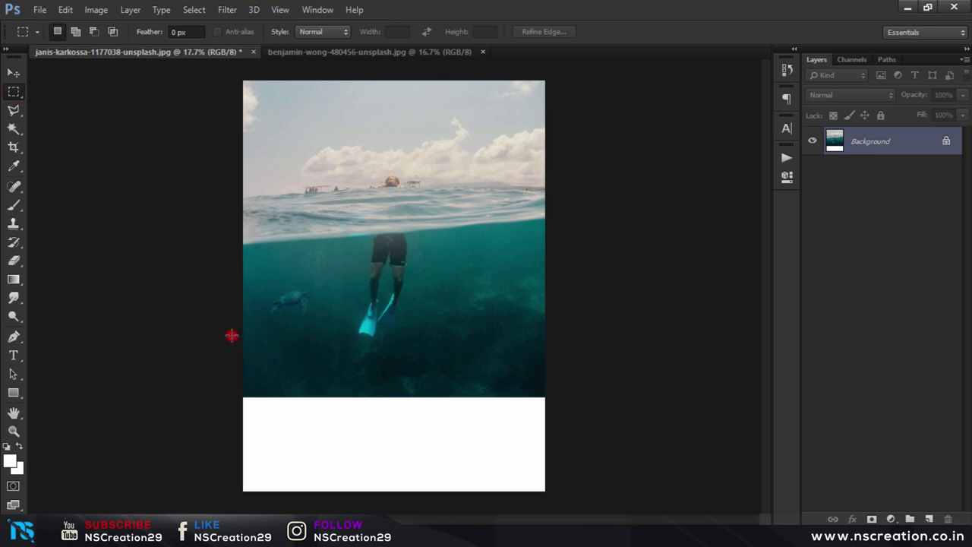
drag(233, 341, 603, 416)
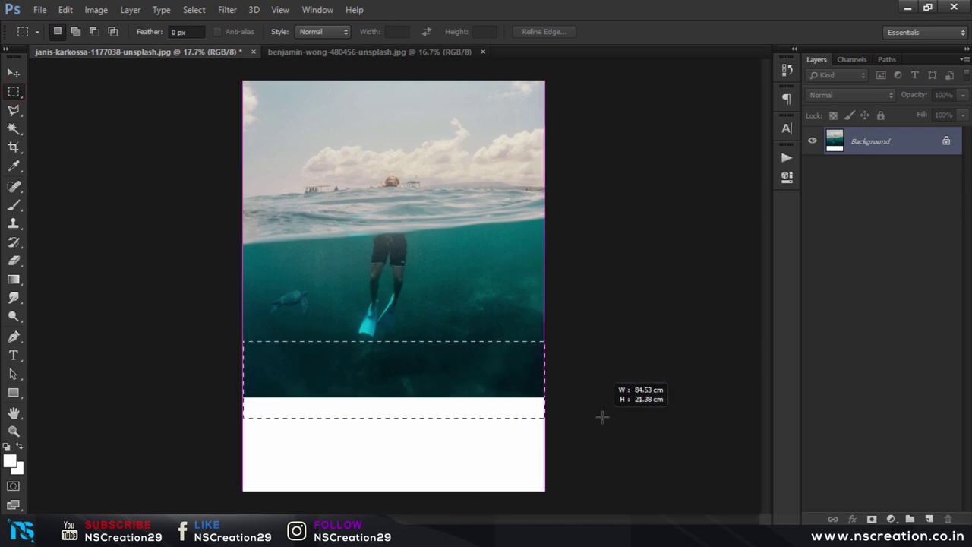
key(ctrl+t)
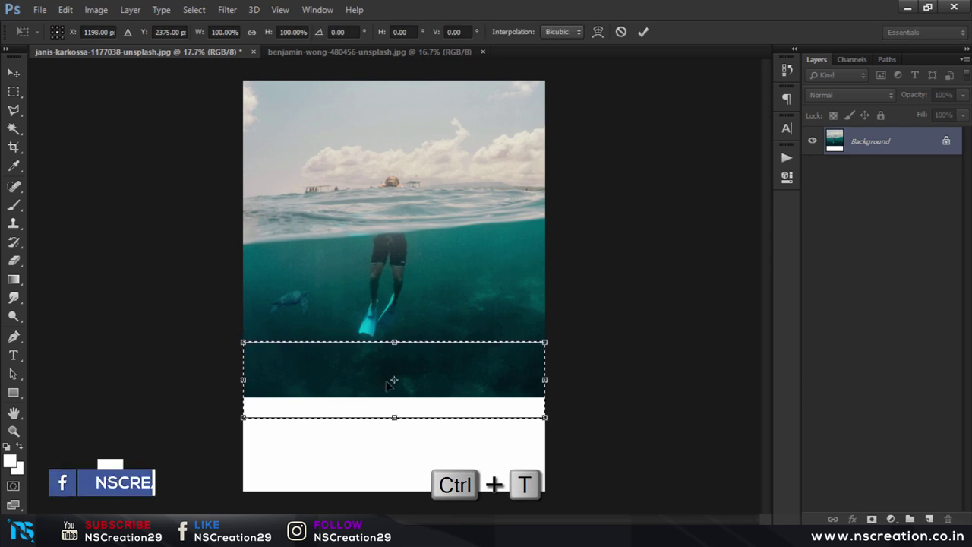
drag(394, 417, 394, 543)
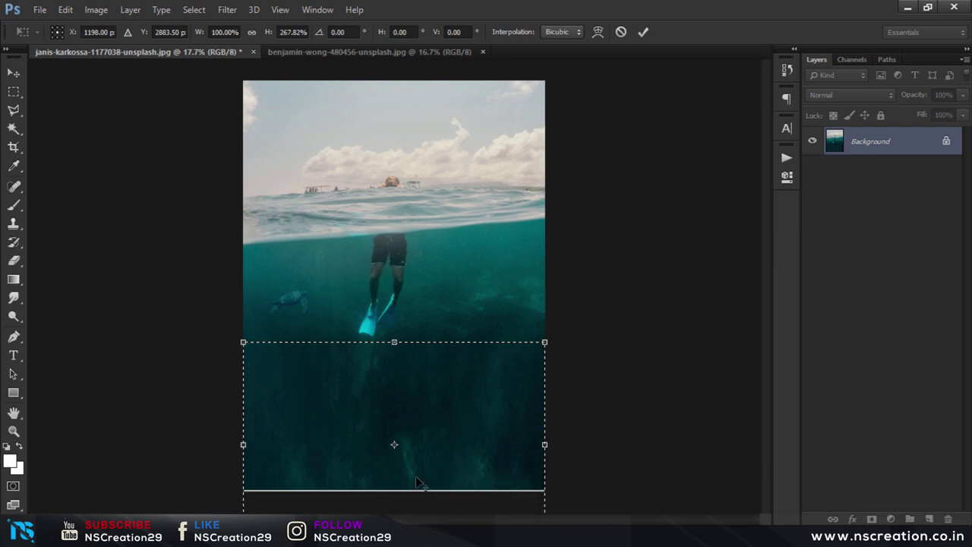
key(ctrl+minus)
drag(395, 500, 395, 505)
click(644, 31)
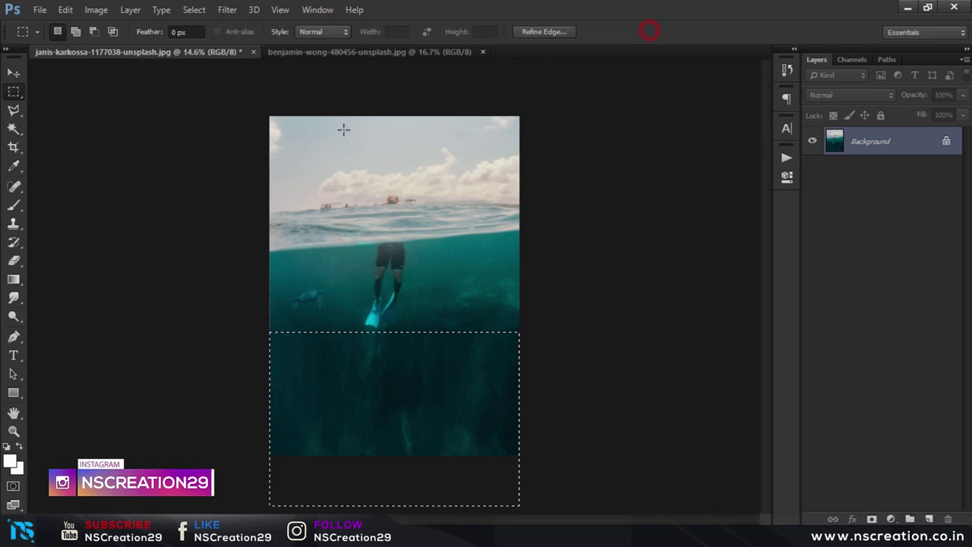
key(ctrl+d)
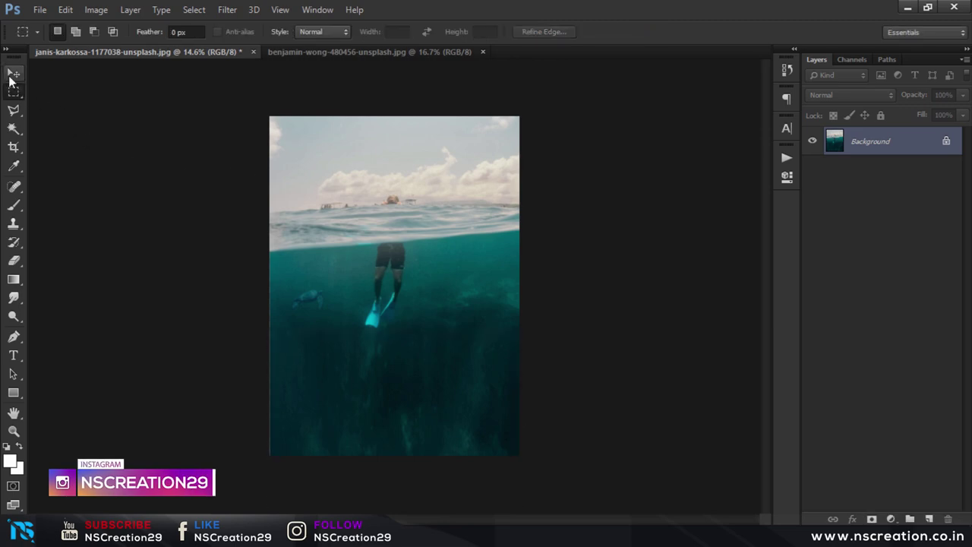
Drag the aerial city photo into the swimmer document as Layer 1, then hide it.
click(13, 74)
click(329, 52)
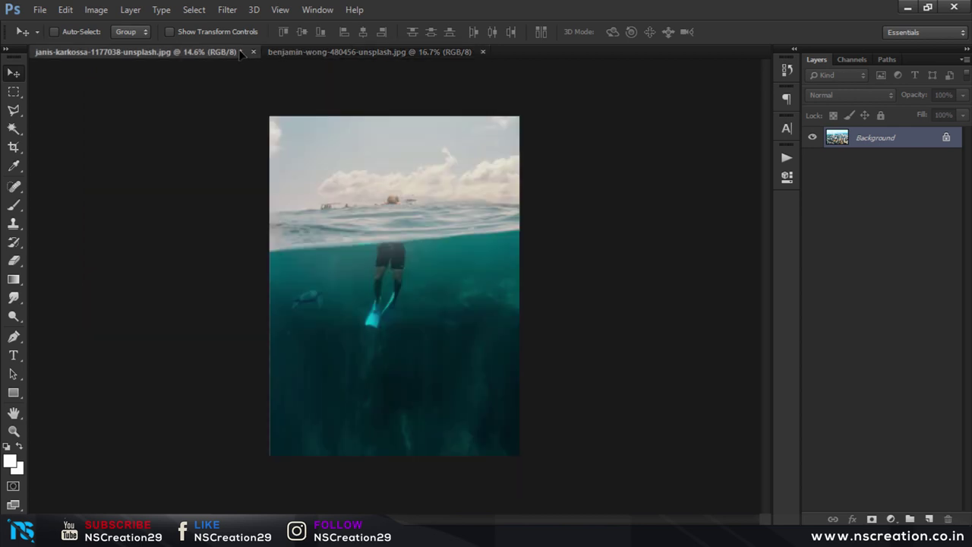
mouse_move(242, 54)
mouse_down()
mouse_move(386, 180)
mouse_move(423, 268)
mouse_up()
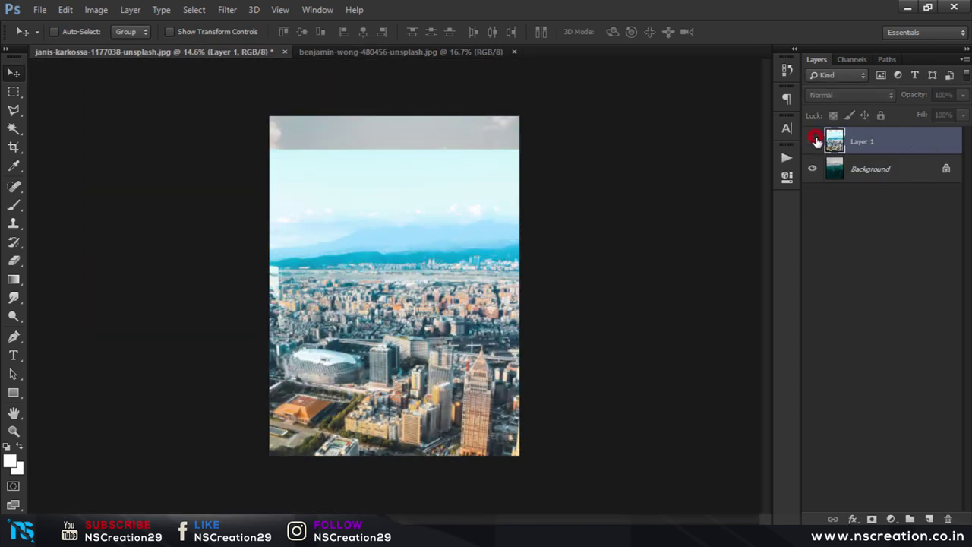
click(813, 142)
click(860, 170)
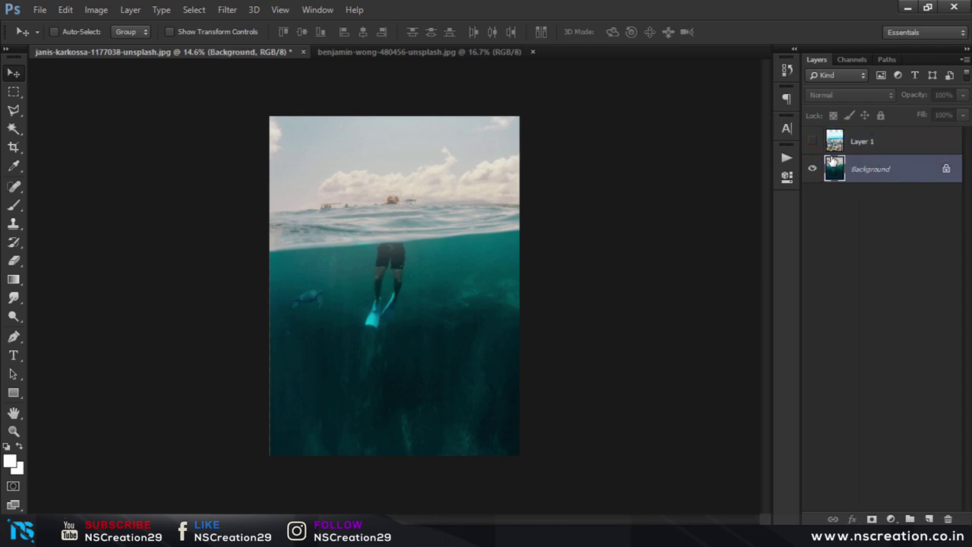
Add a Curves 1 adjustment with the midpoint pulled down, then show city Layer 1 again.
click(889, 520)
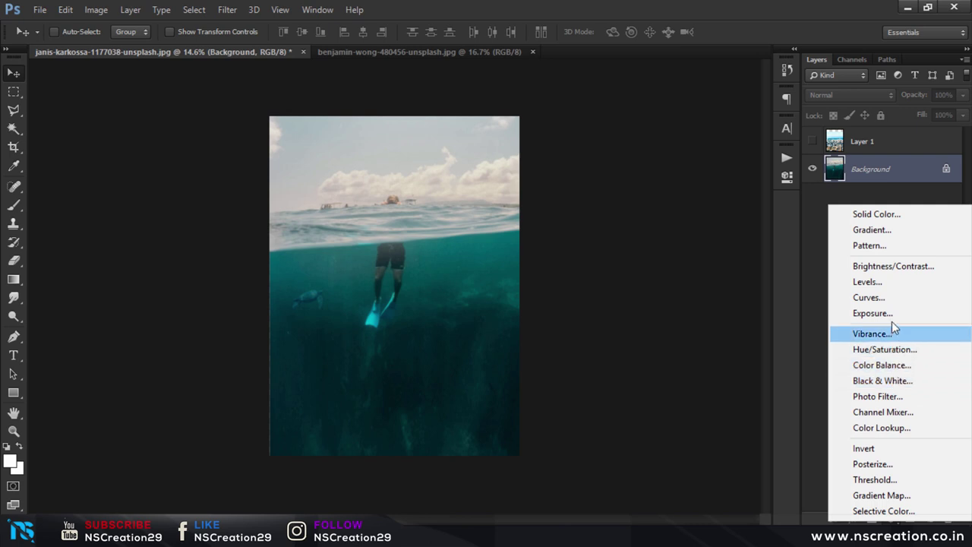
click(873, 297)
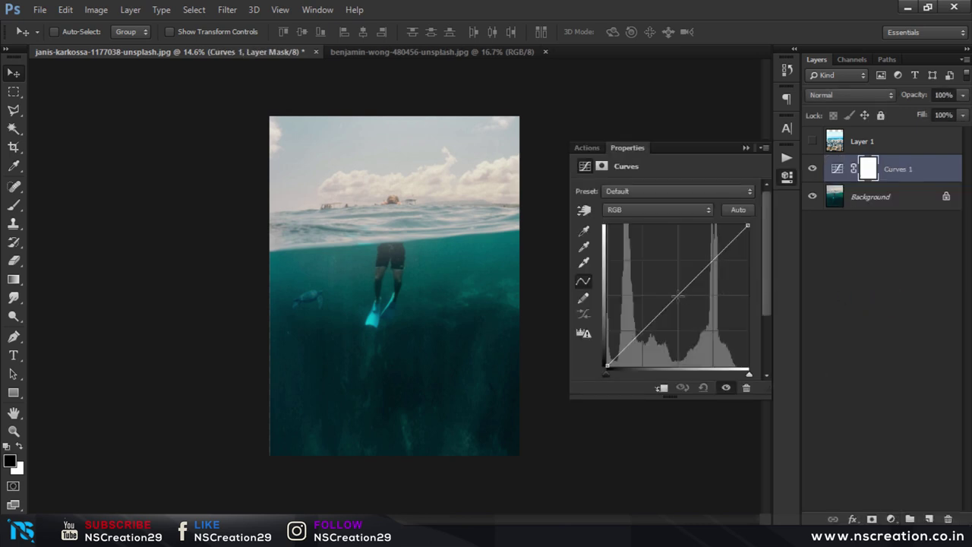
drag(677, 296, 684, 300)
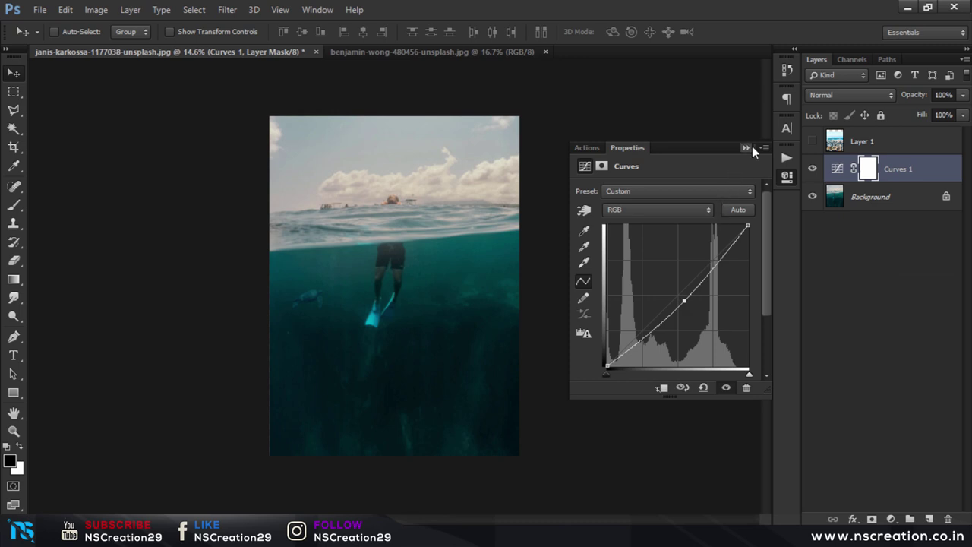
click(747, 148)
click(808, 170)
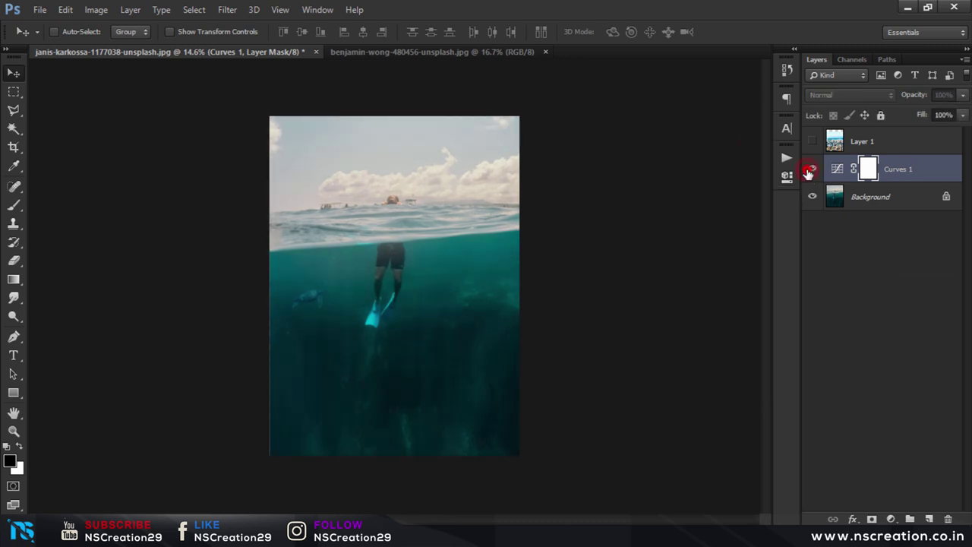
click(811, 143)
click(882, 141)
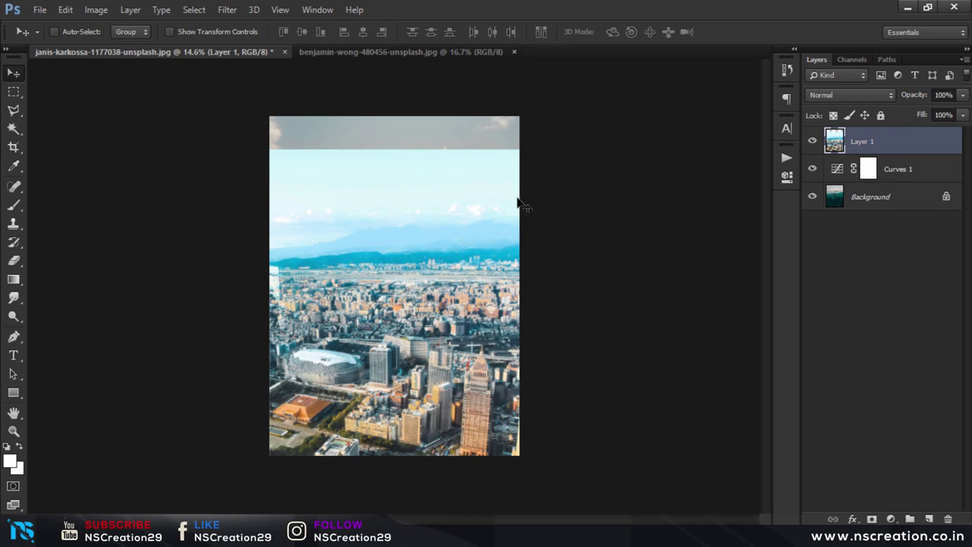
Scale city Layer 1 to about 58%, position it below the waterline, and restore 100% opacity.
key(ctrl+t)
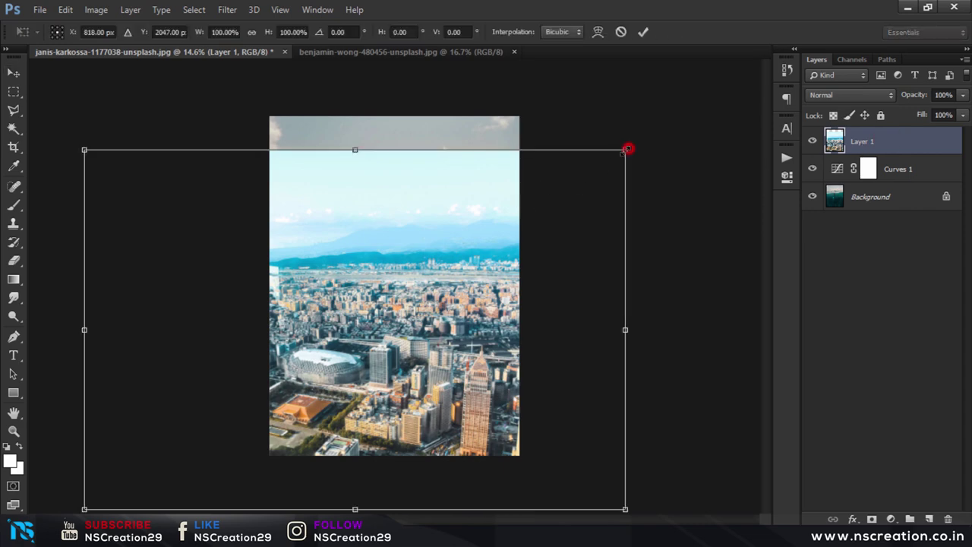
drag(625, 149, 489, 239)
mouse_move(346, 318)
mouse_down()
mouse_move(429, 370)
mouse_move(387, 367)
mouse_up()
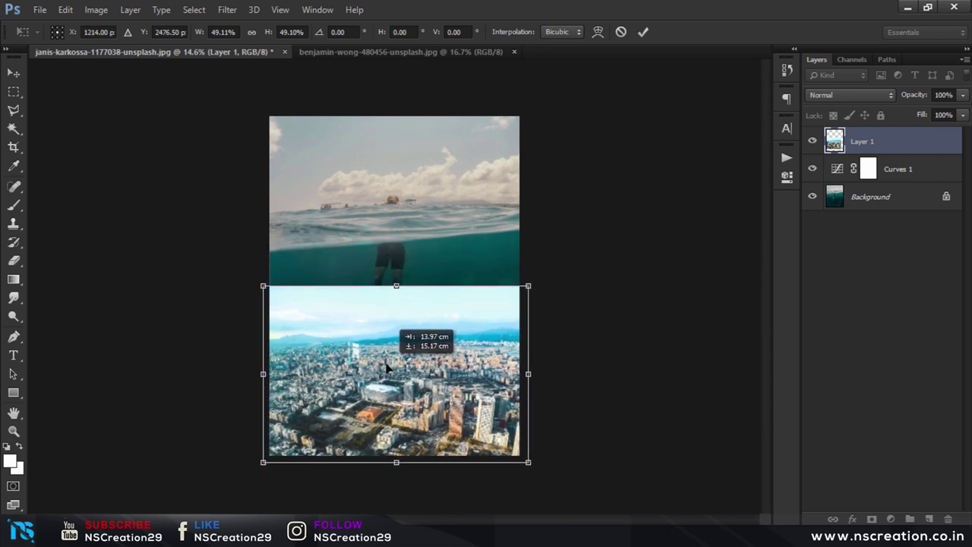
mouse_move(910, 98)
mouse_down()
mouse_move(851, 95)
mouse_move(863, 95)
mouse_up()
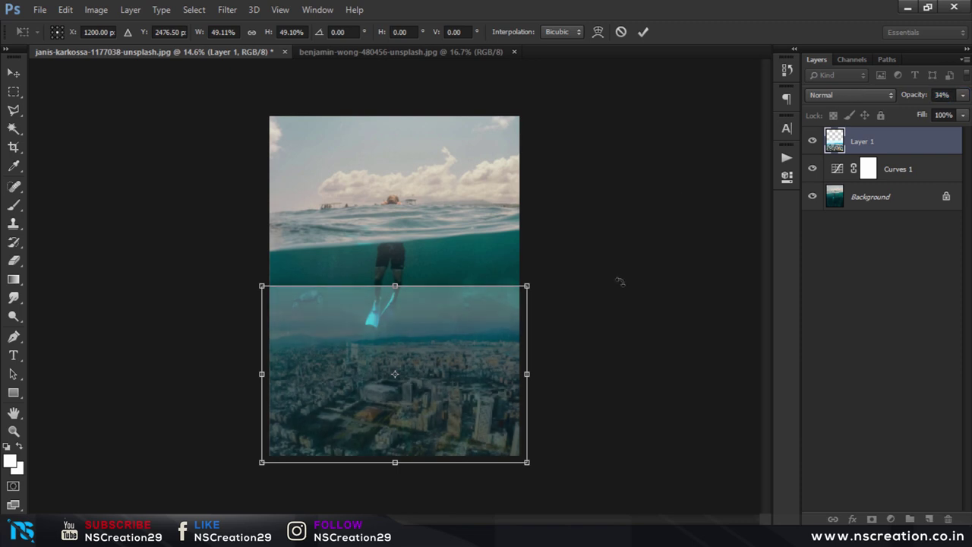
drag(618, 278, 626, 278)
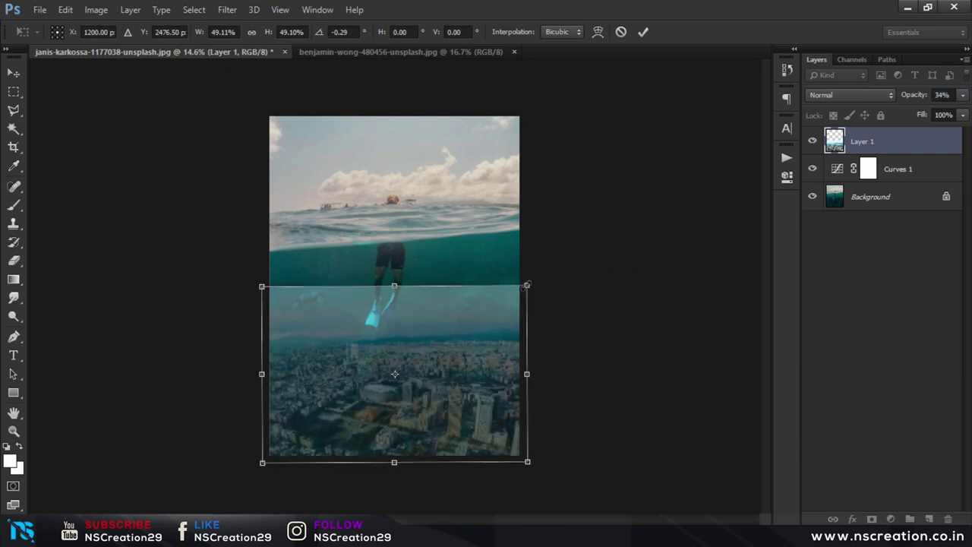
mouse_move(527, 284)
mouse_down()
mouse_move(552, 274)
mouse_move(540, 302)
mouse_up()
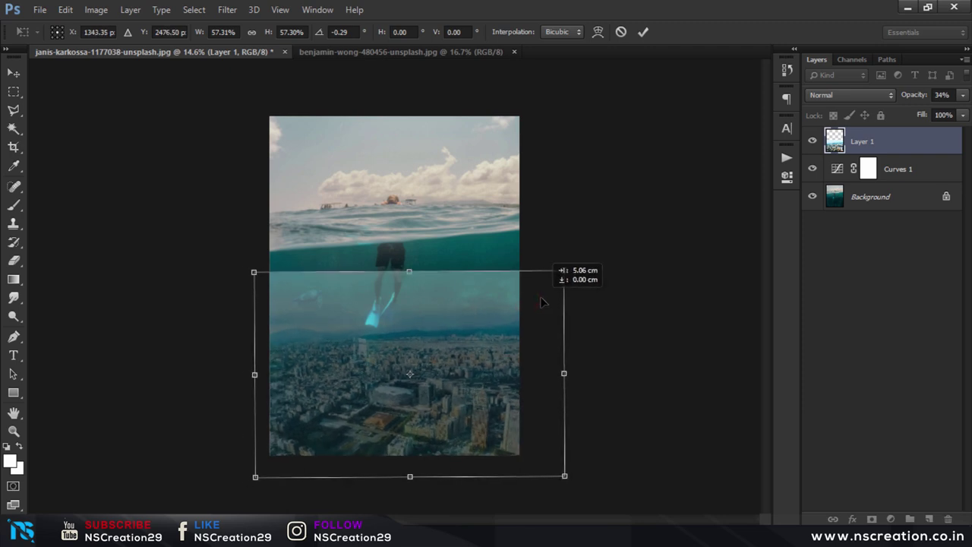
drag(564, 269, 568, 267)
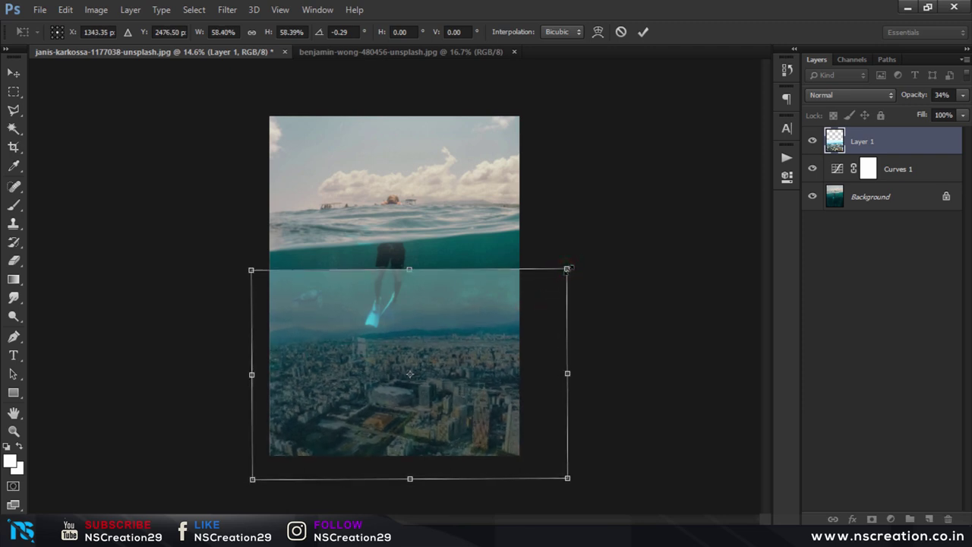
click(643, 33)
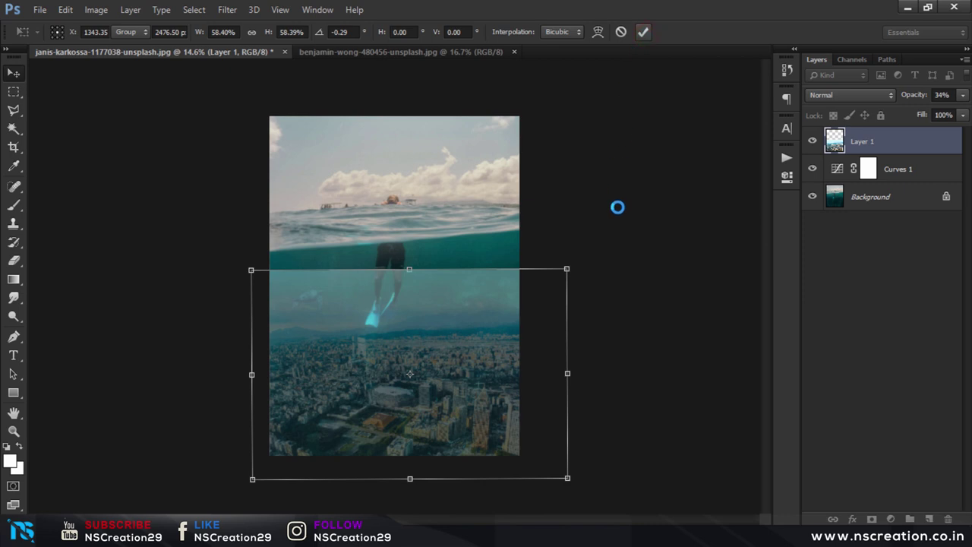
key(ctrl+0)
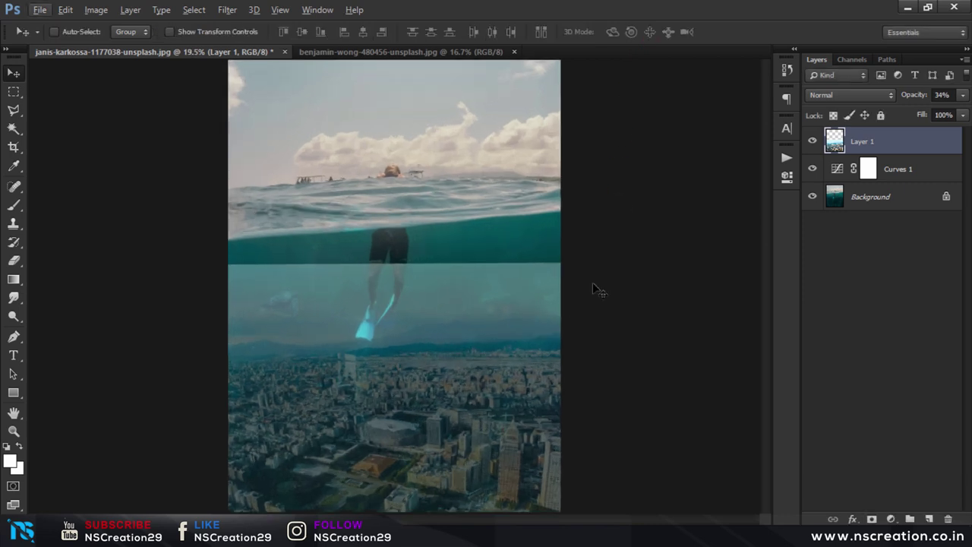
drag(916, 96, 934, 96)
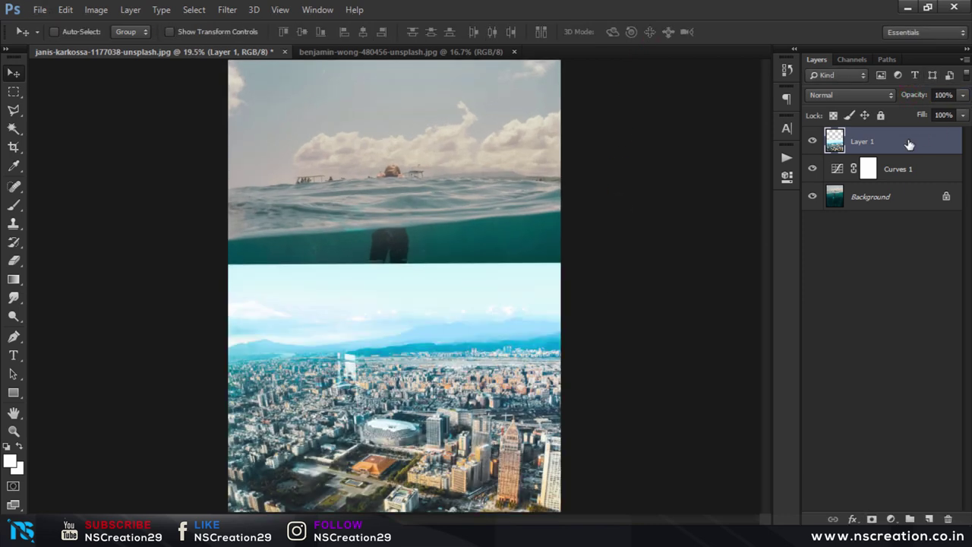
Add a layer mask to city Layer 1 and paint a first stroke across the seam.
click(890, 519)
click(776, 406)
click(871, 518)
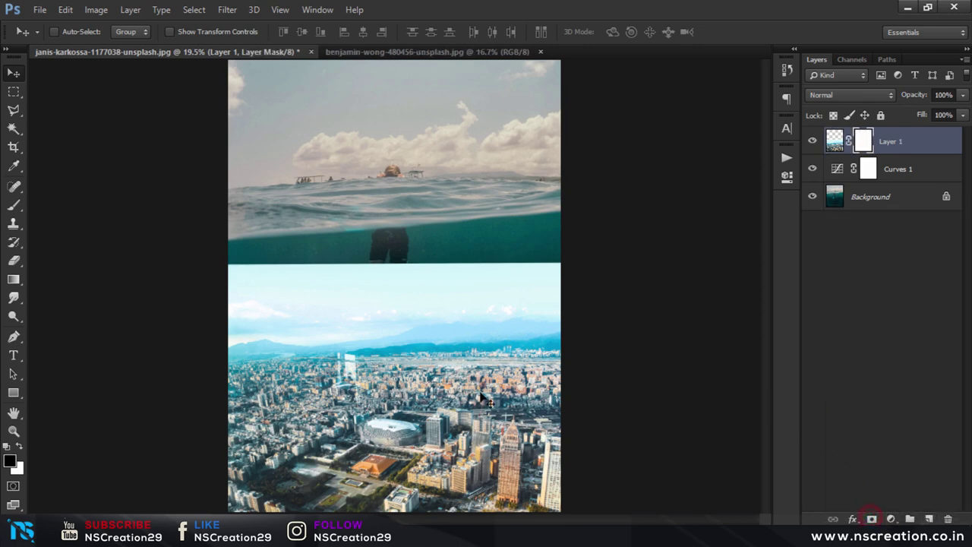
click(14, 205)
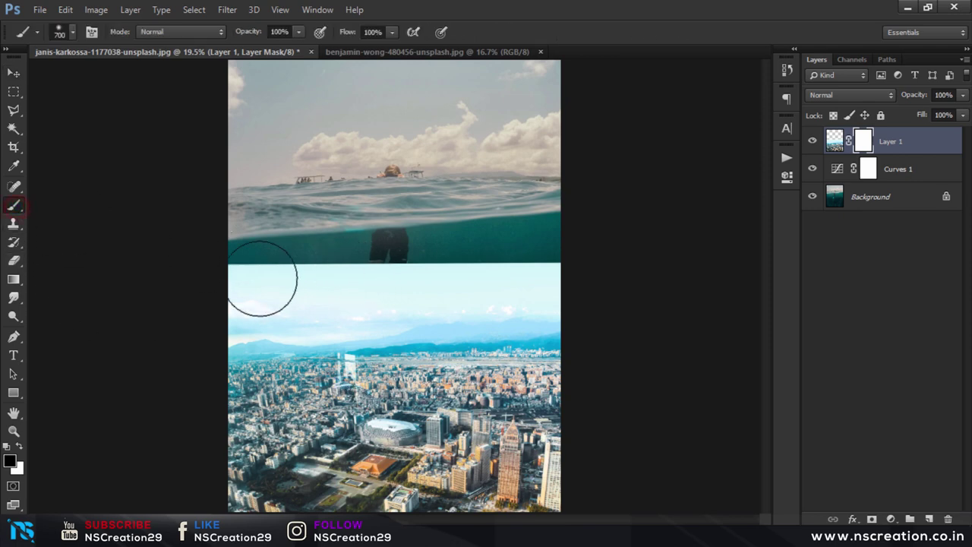
mouse_move(186, 269)
mouse_down()
mouse_move(494, 279)
mouse_move(190, 288)
mouse_move(627, 299)
mouse_move(168, 309)
mouse_up()
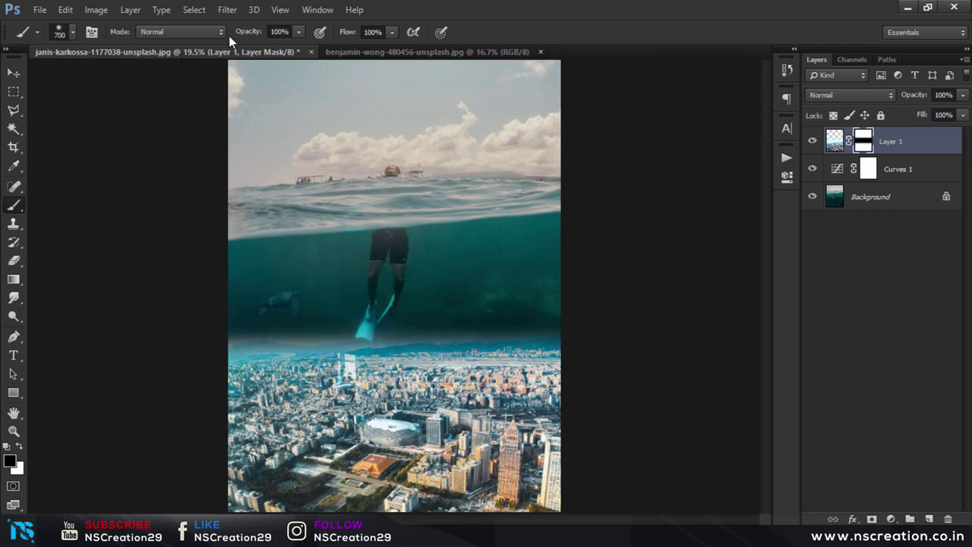
At 36% brush opacity, paint black on the mask across the water band above the city.
drag(247, 32, 217, 32)
mouse_move(199, 357)
mouse_down()
mouse_move(652, 351)
mouse_move(98, 351)
mouse_move(640, 324)
mouse_move(76, 336)
mouse_move(685, 332)
mouse_up()
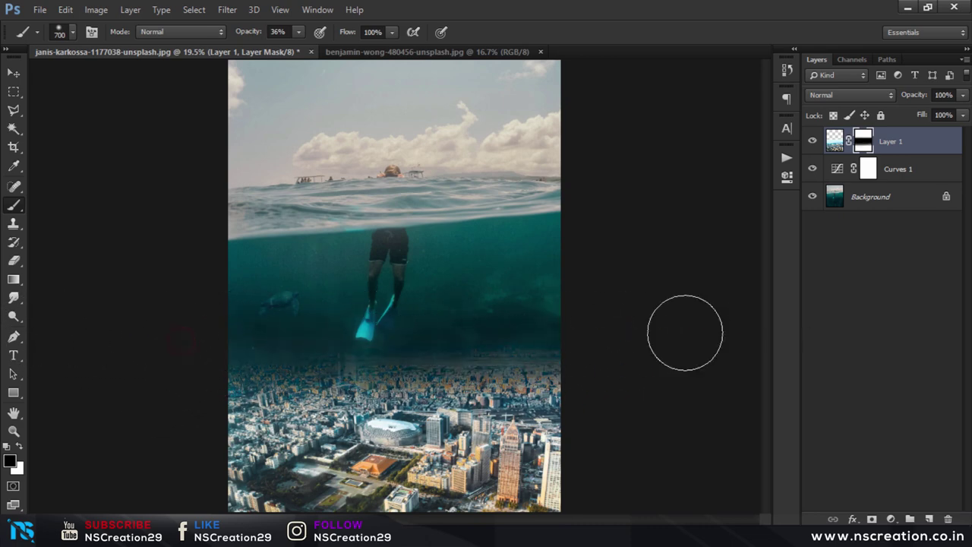
drag(565, 337, 87, 332)
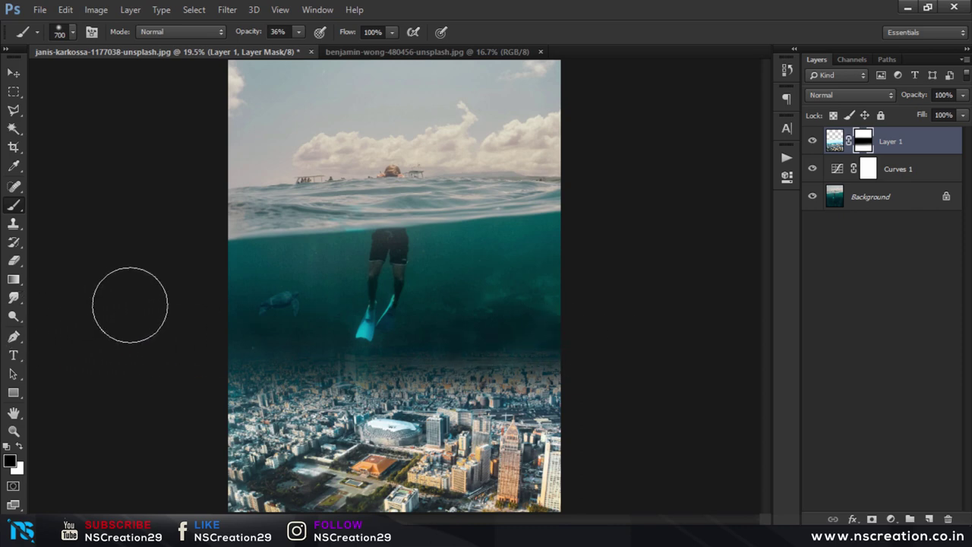
mouse_move(327, 322)
mouse_down()
mouse_move(610, 321)
mouse_move(254, 334)
mouse_up()
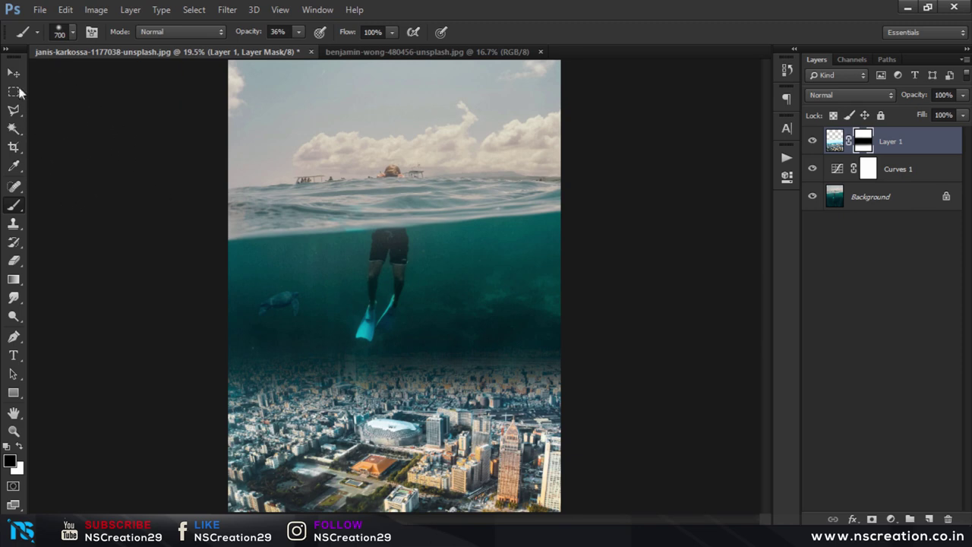
Target Layer 1's image instead of its mask and add an Exposure adjustment layer.
click(13, 72)
scroll(412, 183, down, 1)
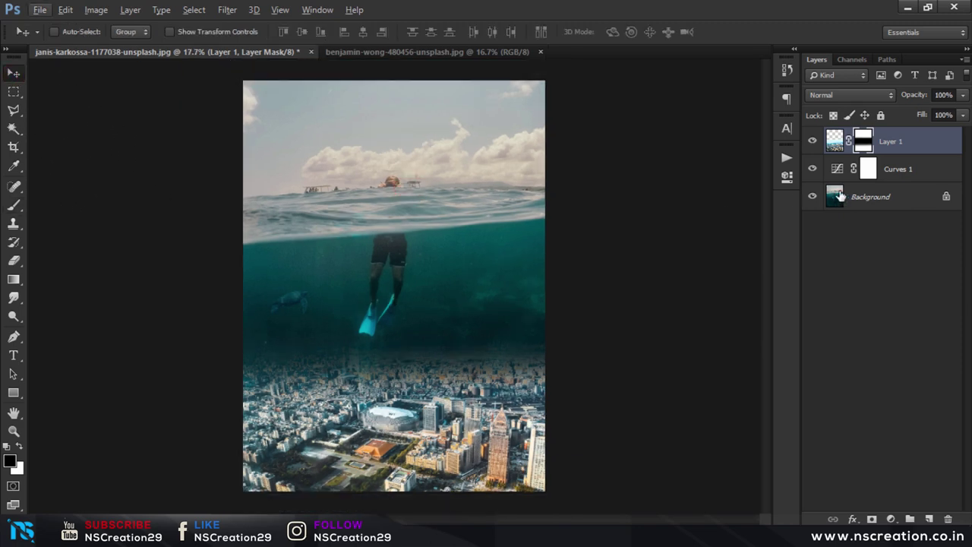
click(834, 145)
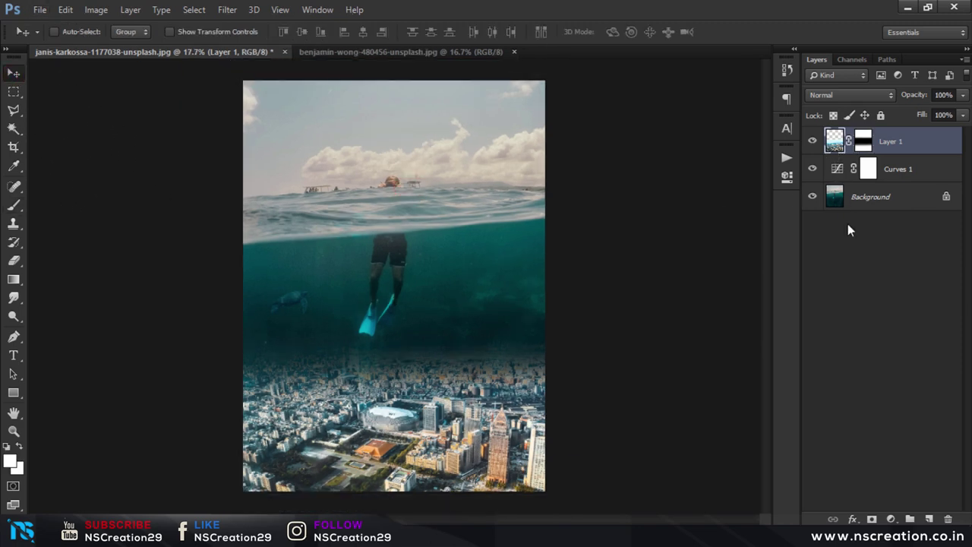
click(891, 518)
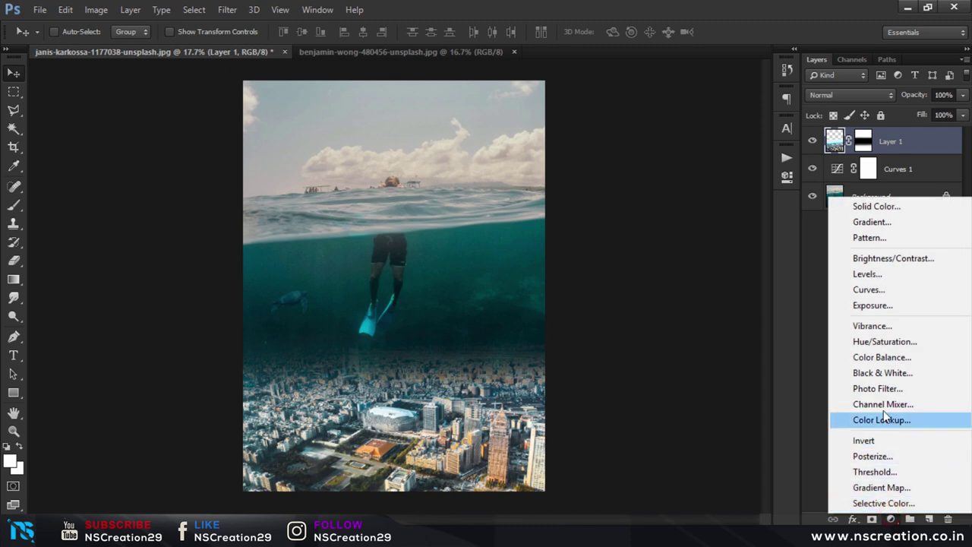
click(871, 307)
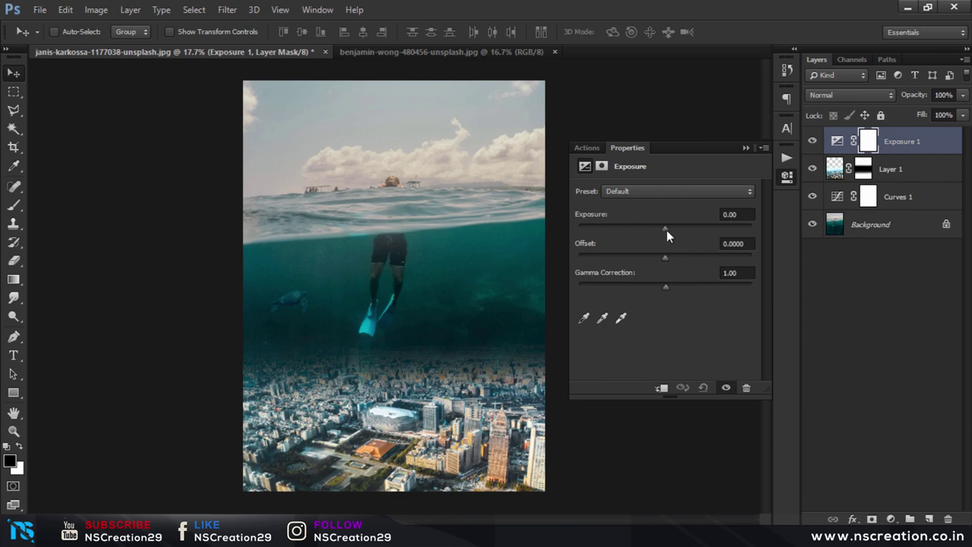
Set Exposure to -1.54, clip it to Layer 1, and lower Gamma to 0.85.
drag(665, 230, 644, 229)
click(661, 388)
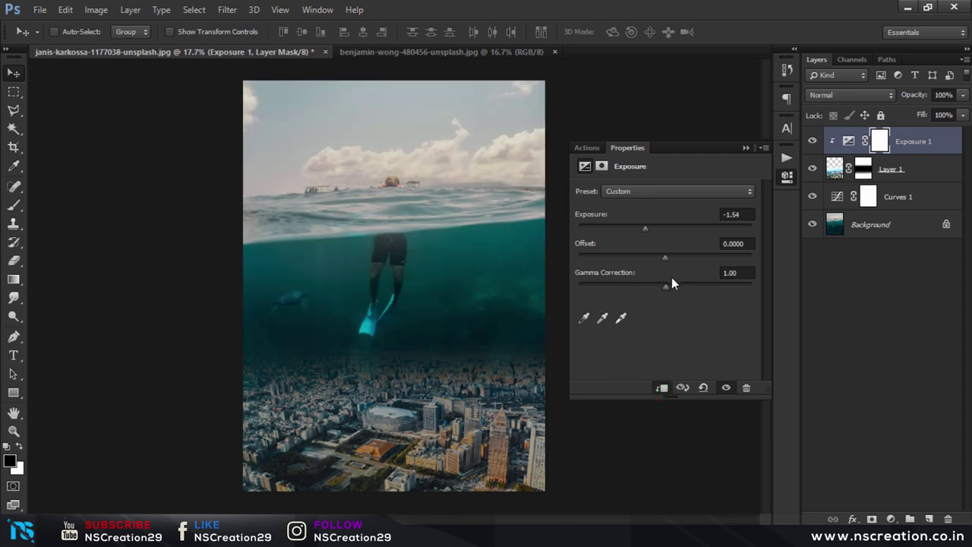
drag(670, 283, 674, 285)
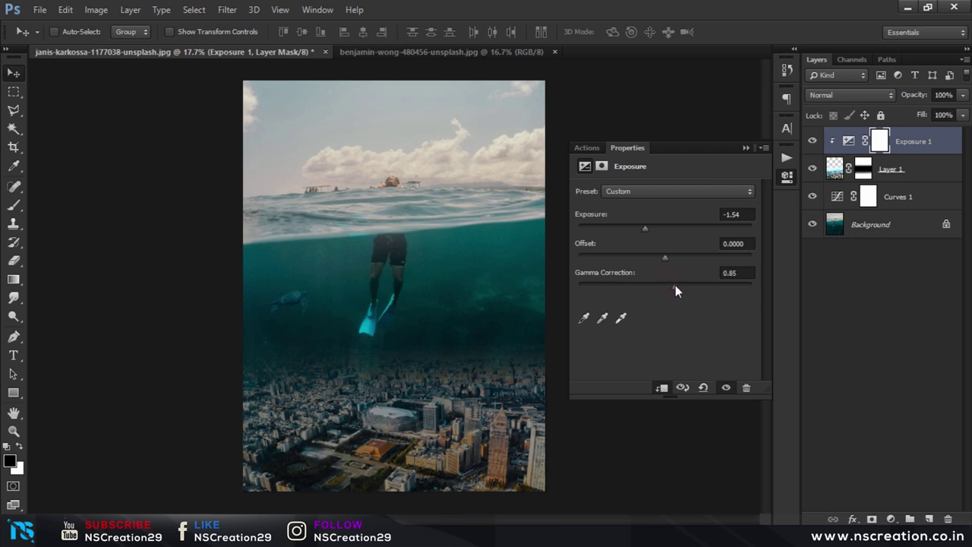
click(742, 148)
click(813, 142)
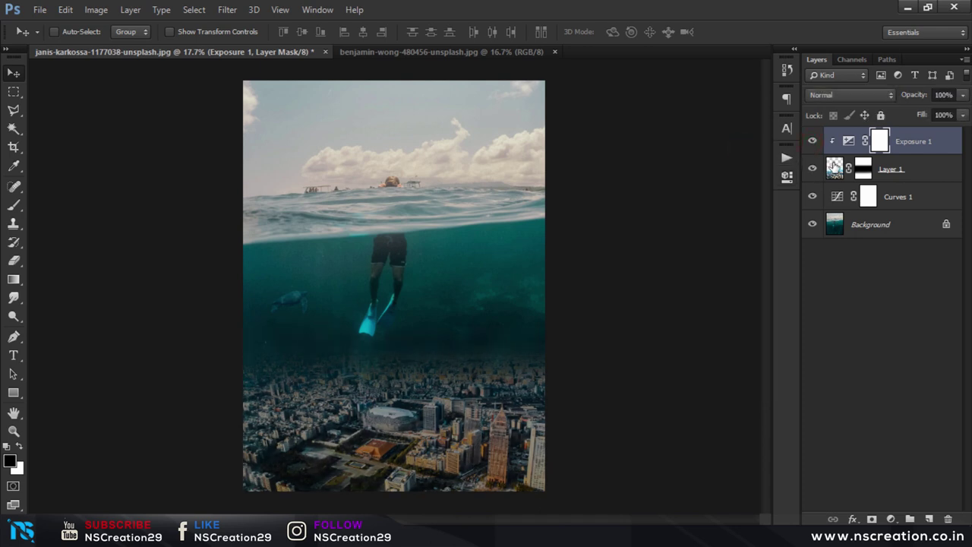
click(834, 167)
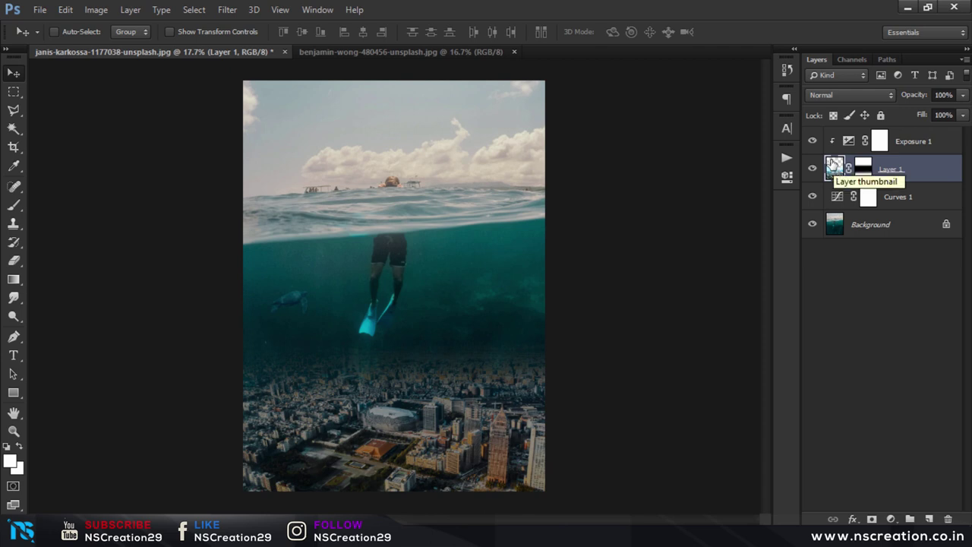
Add a Vibrance 1 adjustment above Exposure 1 with Vibrance raised to +11.
click(906, 135)
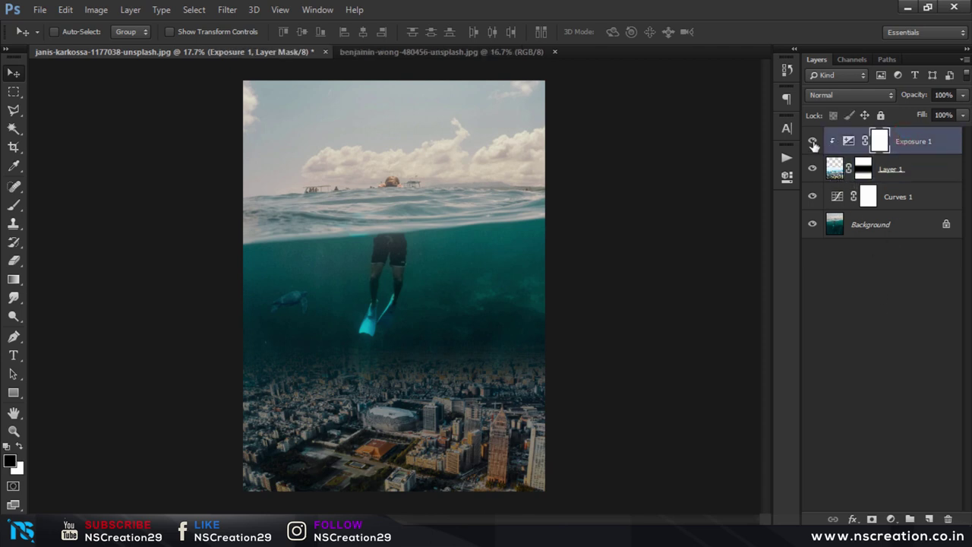
click(813, 143)
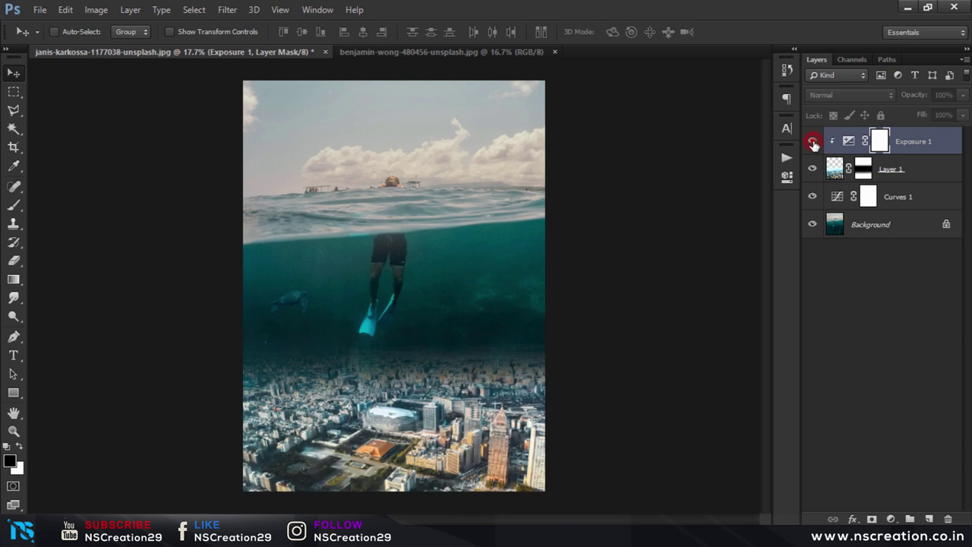
click(892, 520)
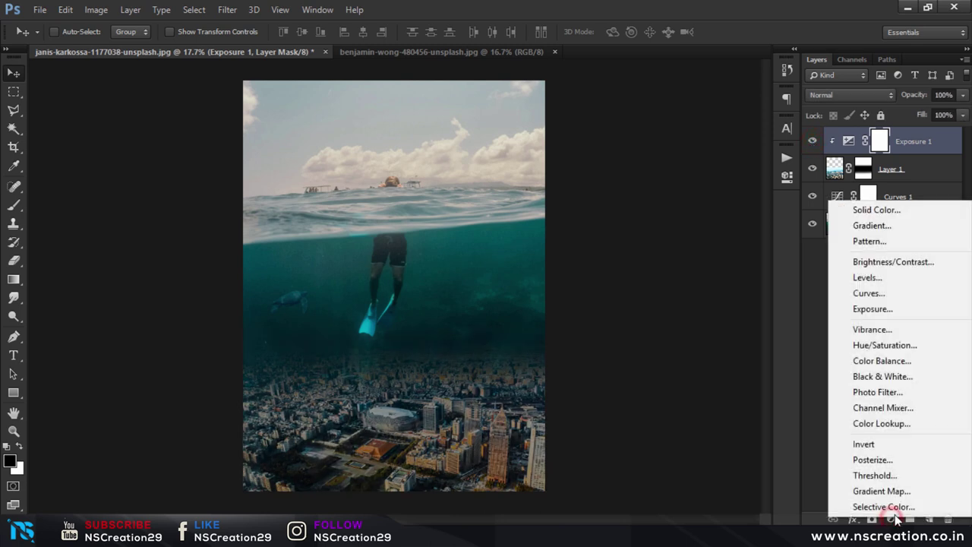
click(871, 328)
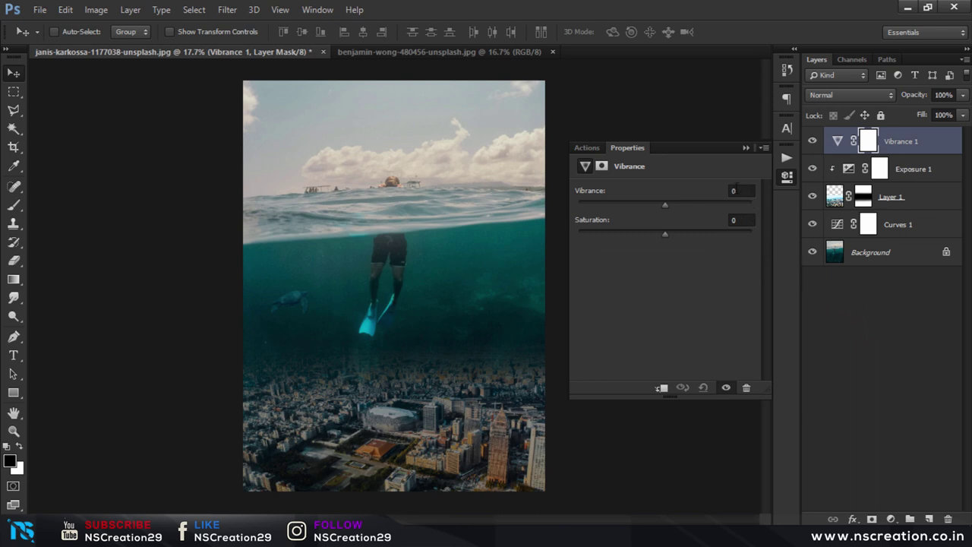
drag(669, 205, 686, 232)
click(746, 148)
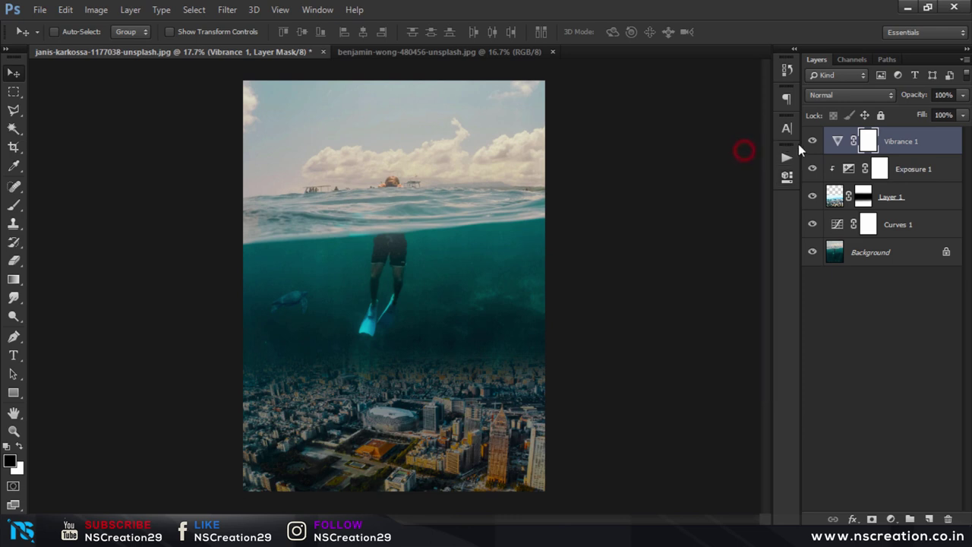
click(811, 142)
click(810, 142)
click(891, 519)
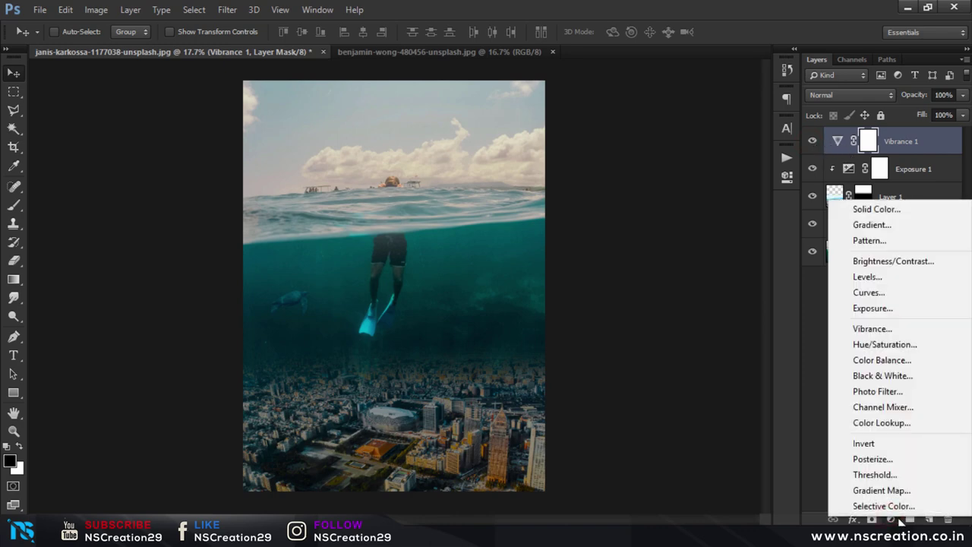
Add a Curves 2 adjustment with a nudged midpoint and the white point pulled left.
click(885, 293)
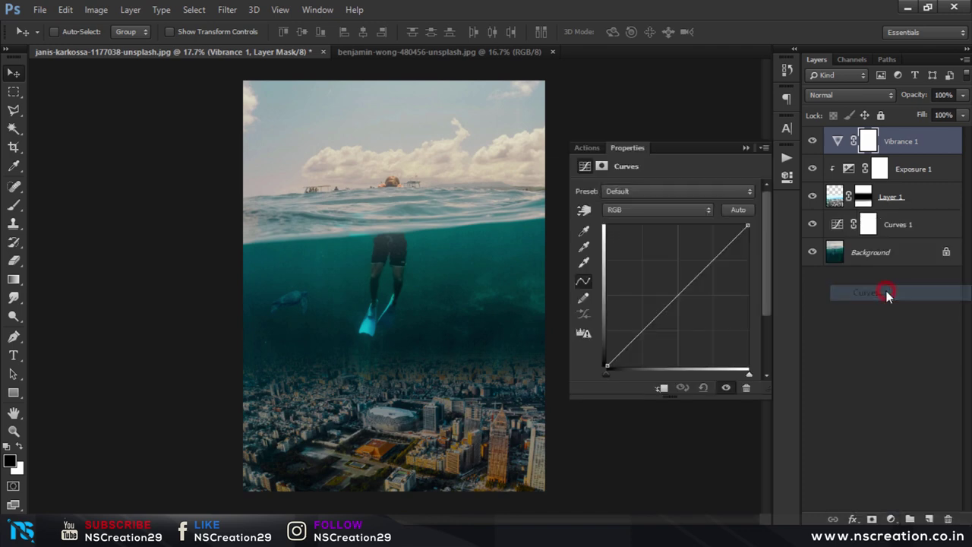
click(676, 294)
drag(676, 295, 681, 298)
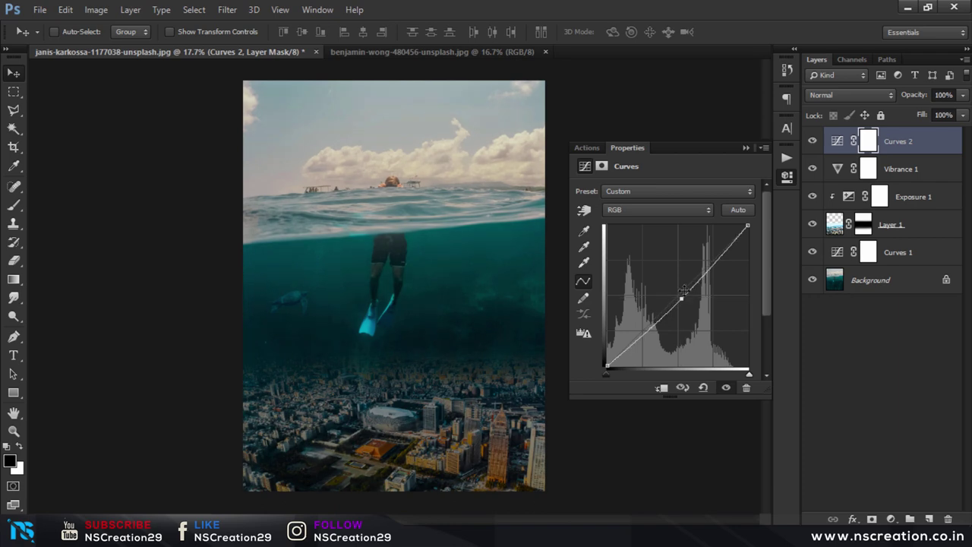
drag(747, 225, 733, 226)
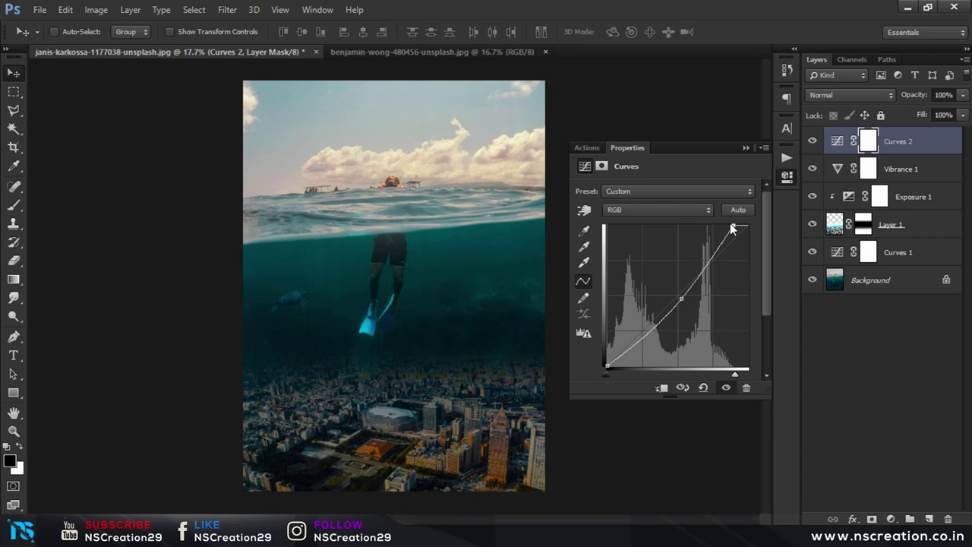
click(747, 147)
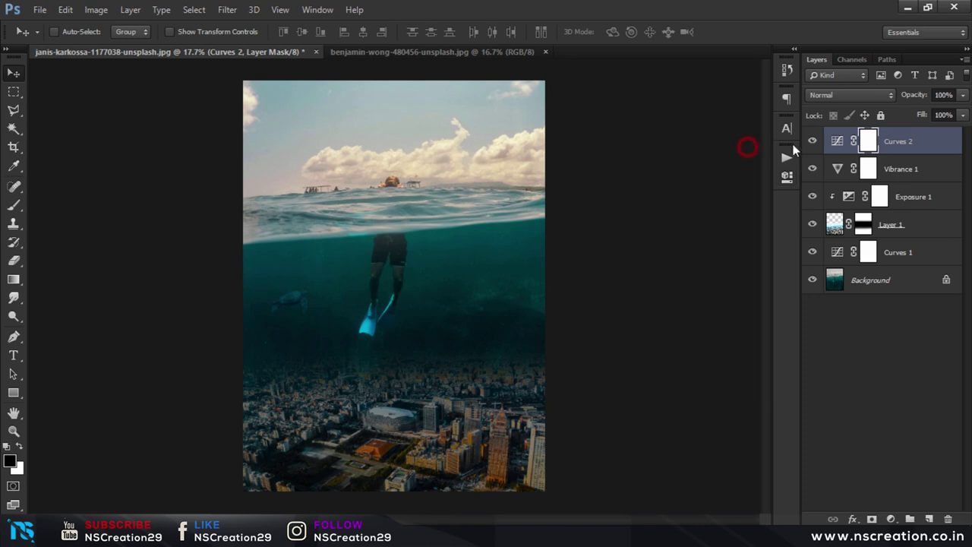
click(812, 141)
Stamp visible layers into Layer 2 with Ctrl+Shift+Alt+E and open the Camera Raw Filter.
key(ctrl+shift+alt+e)
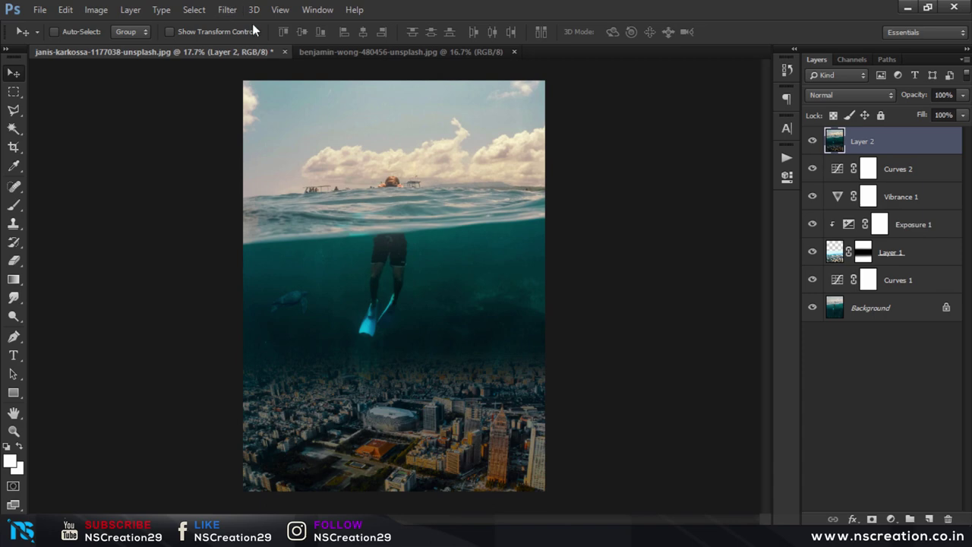
click(227, 10)
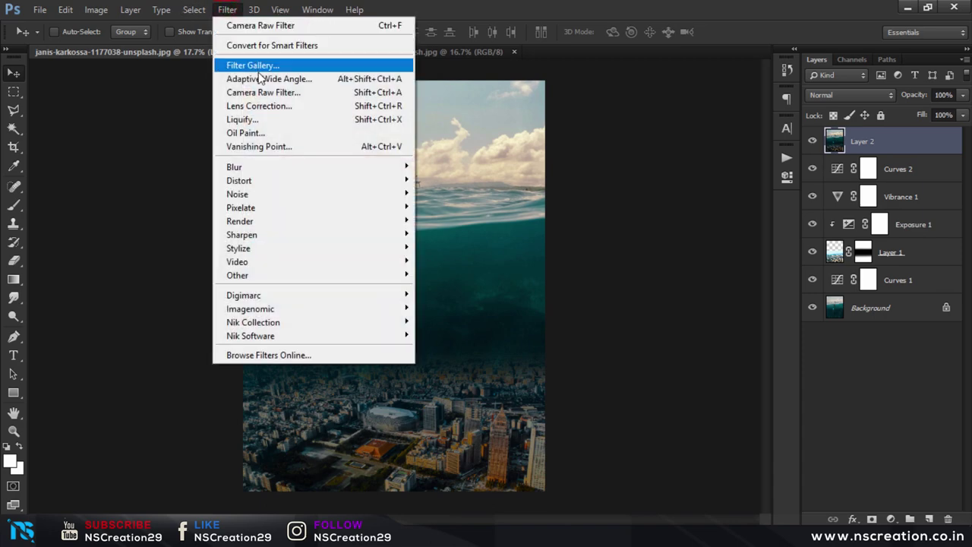
click(262, 92)
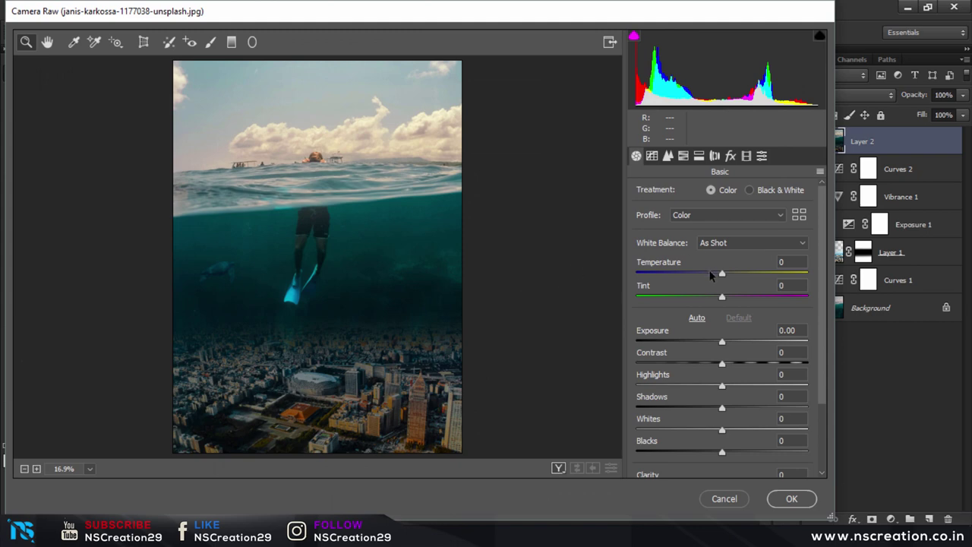
In Camera Raw Basic, set Temperature -14, Tint +10, Contrast +8, Highlights -31, Shadows +27.
drag(715, 274, 729, 297)
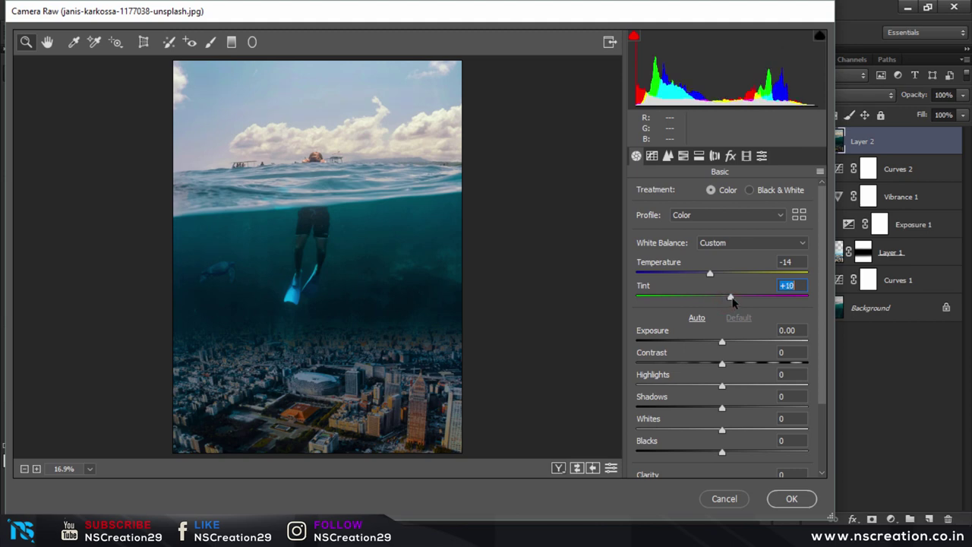
mouse_move(722, 365)
mouse_down()
mouse_move(694, 387)
mouse_move(744, 409)
mouse_up()
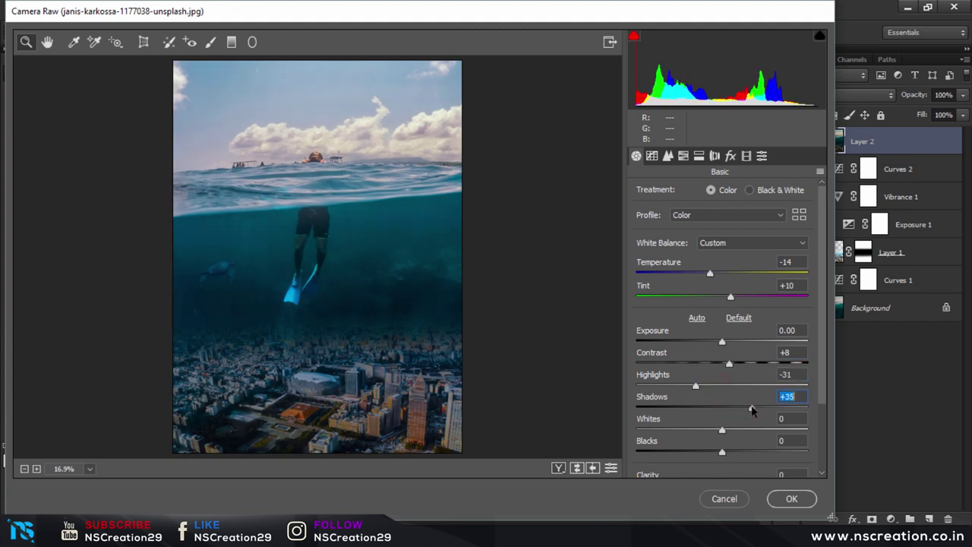
scroll(741, 409, down, 3)
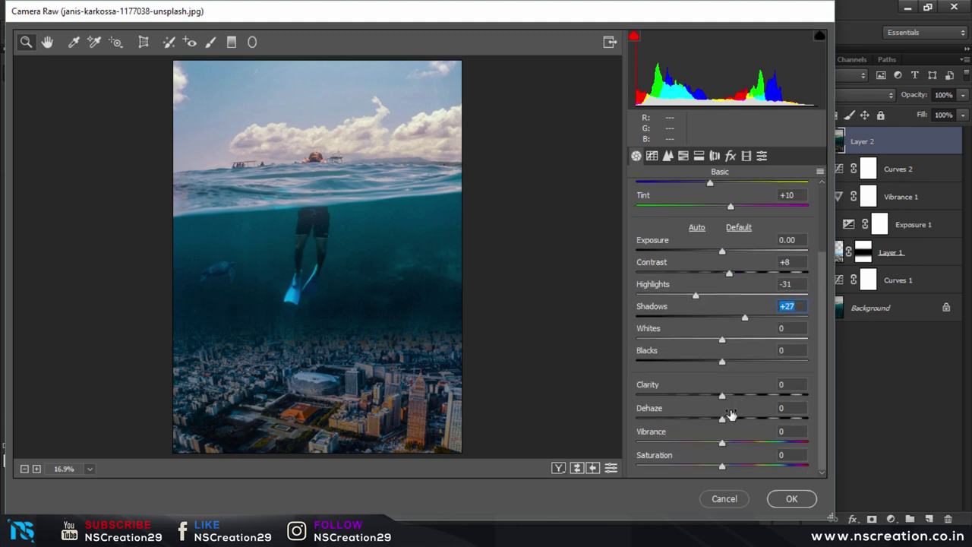
Set Calibration Blue Primary Hue to -17 and Basic Vibrance to +13.
click(746, 156)
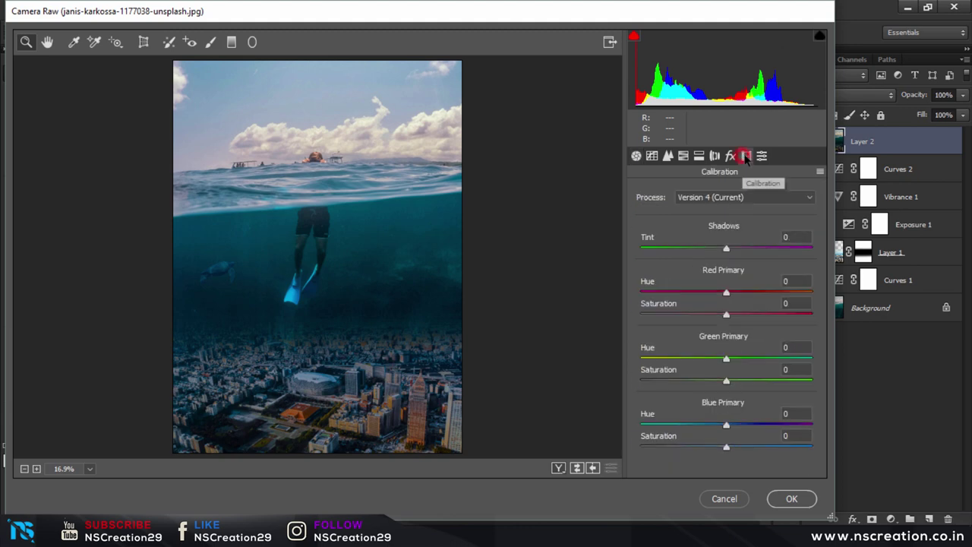
drag(727, 428, 715, 429)
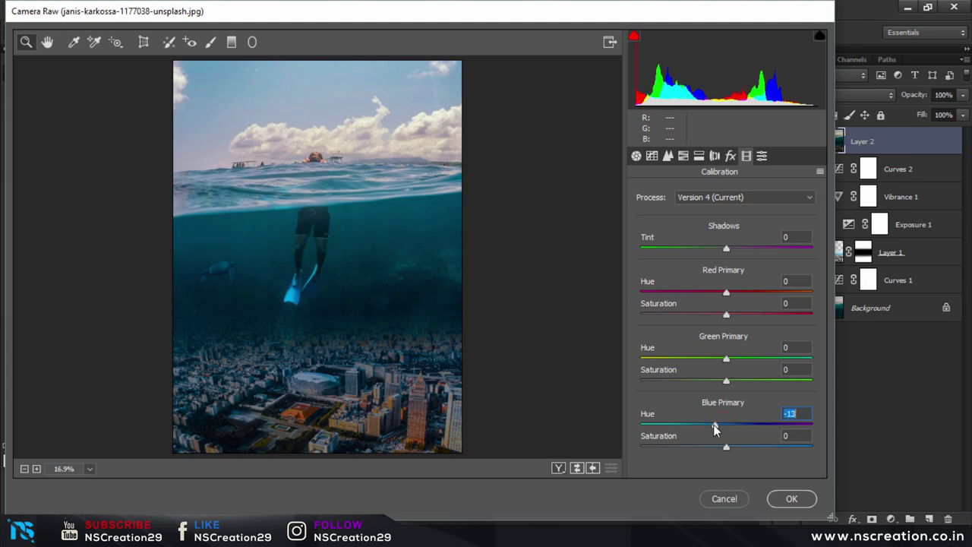
click(636, 156)
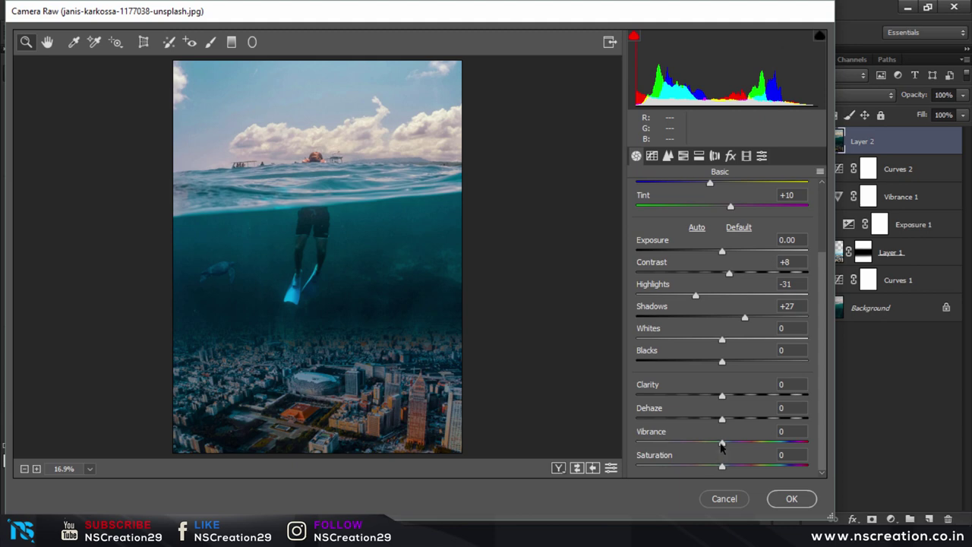
drag(721, 447, 727, 447)
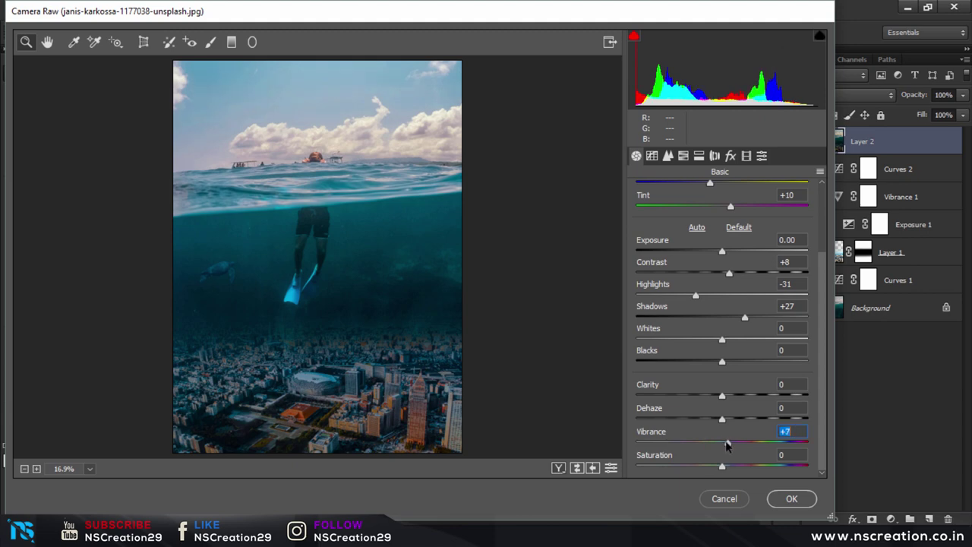
Commit the Camera Raw grade to Layer 2 and toggle its visibility to compare before and after.
click(788, 499)
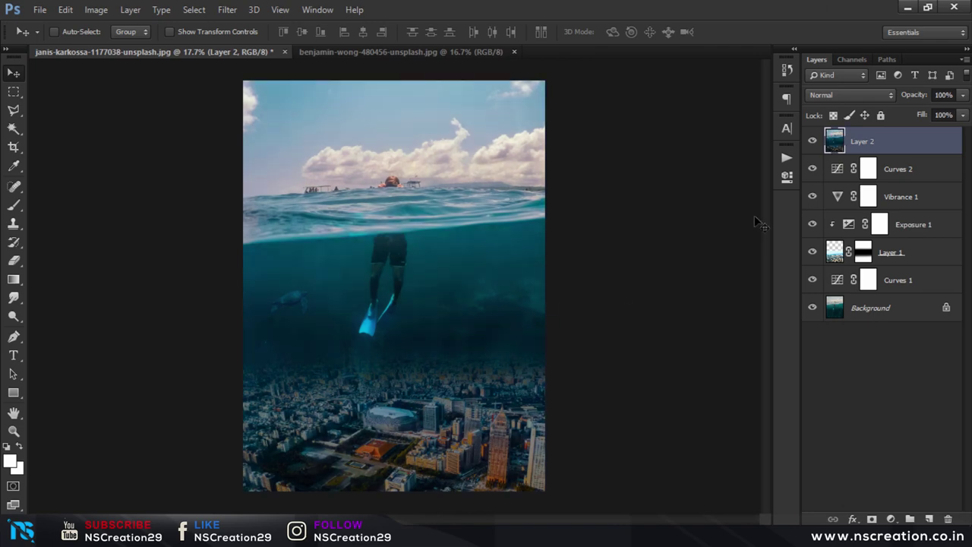
click(812, 140)
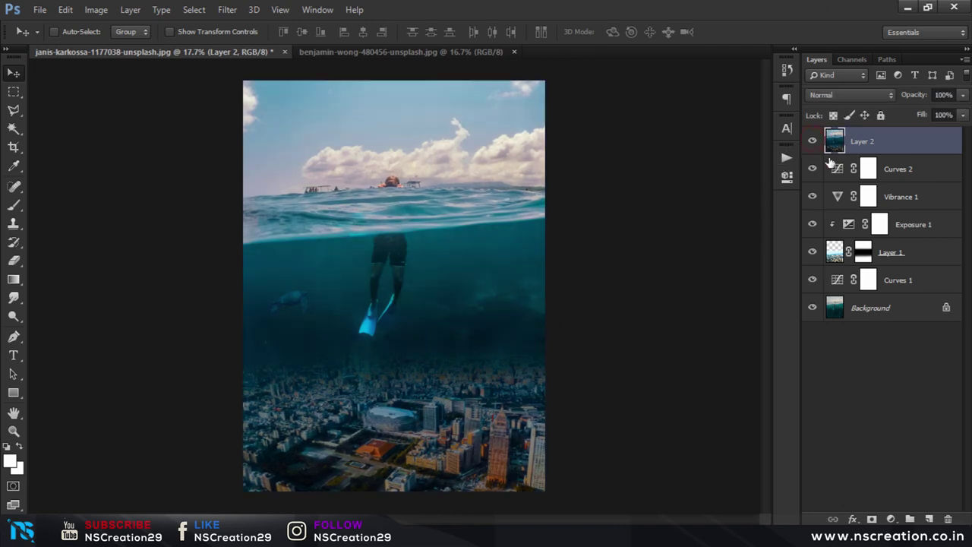